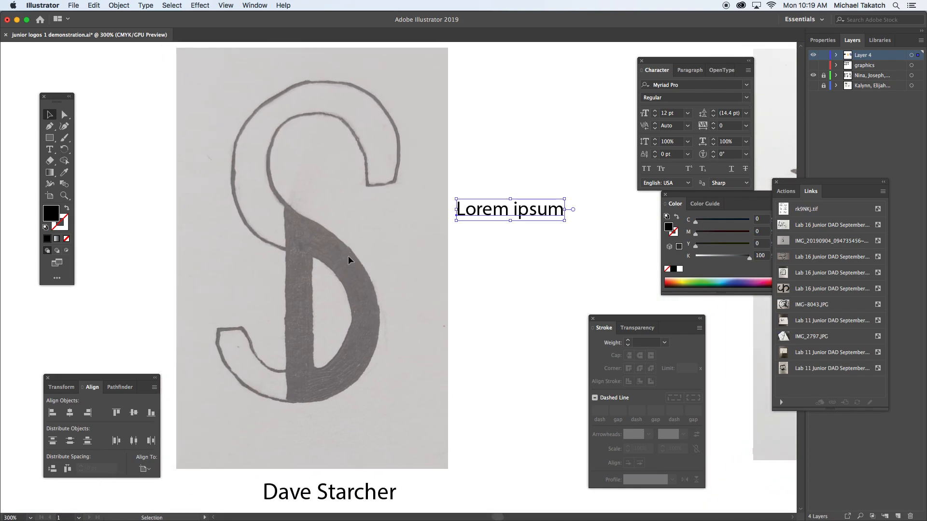
Detach the Zoom and Hand tools as a floating toolbar and place it beside the main toolbox.
{"action": "left_click_drag", "start_coordinate": [64, 197], "coordinate": [144, 201]}
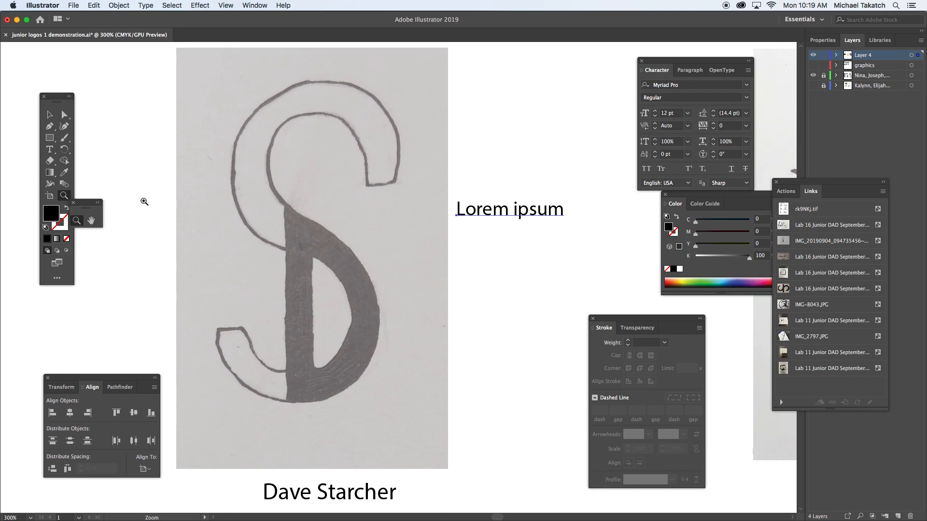
{"action": "left_click_drag", "start_coordinate": [88, 204], "coordinate": [105, 213]}
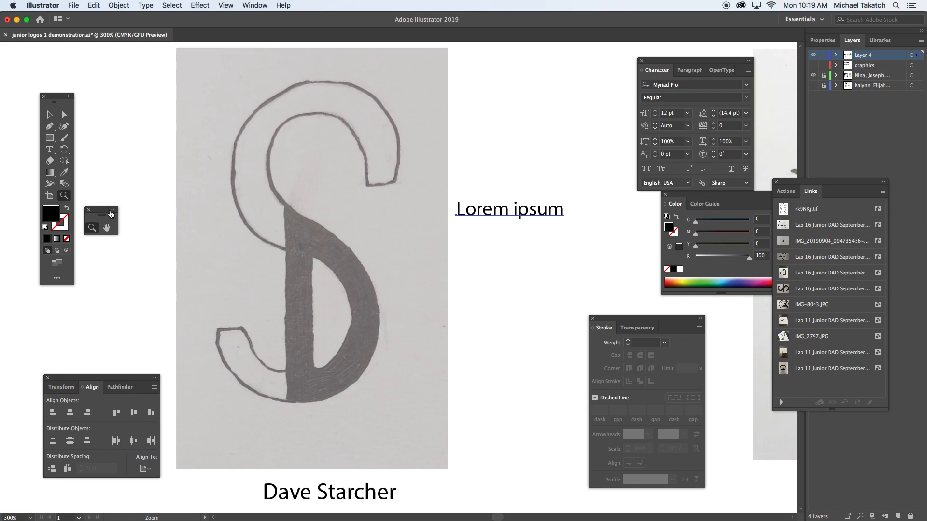
Replace the "Lorem ipsum" placeholder text with a capital "S".
{"action": "left_click", "coordinate": [48, 151]}
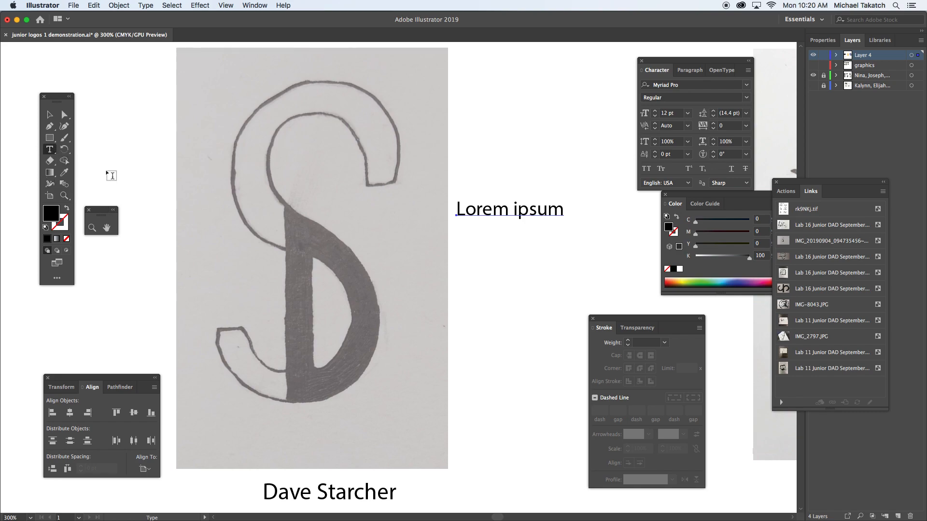
{"action": "left_click_drag", "start_coordinate": [457, 210], "coordinate": [561, 211]}
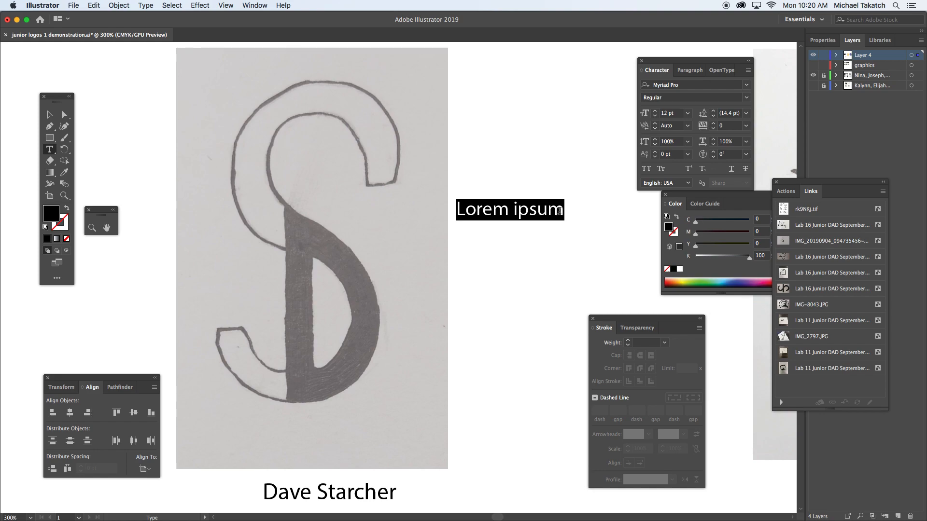
{"action": "type", "text": "S"}
{"action": "left_click", "coordinate": [49, 115]}
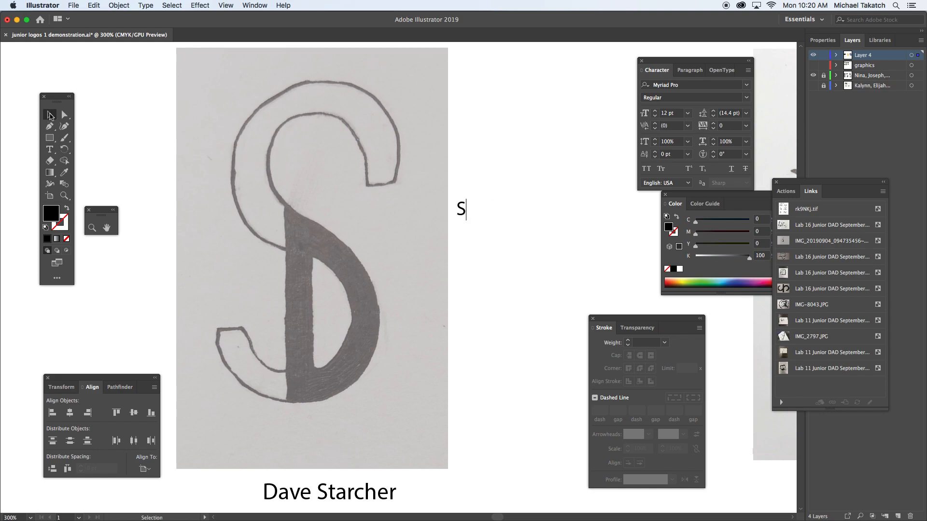
Scale the S up to about 224 pt and position it beside the sketched logo.
{"action": "left_click_drag", "start_coordinate": [466, 220], "coordinate": [561, 430]}
{"action": "left_click_drag", "start_coordinate": [540, 367], "coordinate": [530, 279]}
{"action": "left_click_drag", "start_coordinate": [527, 324], "coordinate": [605, 494]}
{"action": "left_click_drag", "start_coordinate": [553, 312], "coordinate": [535, 269]}
Set the S's font size to 255 pt and realign the letter with the sketch beside it.
{"action": "left_click", "coordinate": [689, 115]}
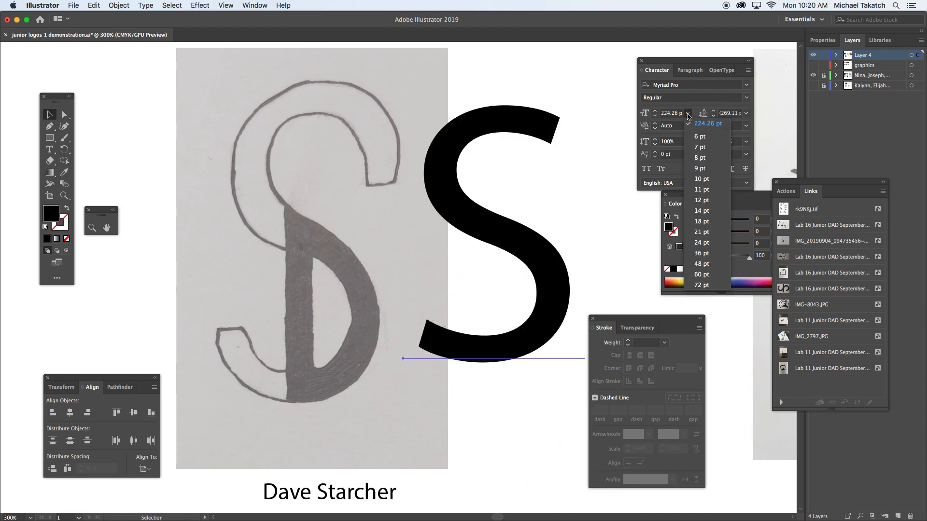
{"action": "left_click", "coordinate": [677, 114]}
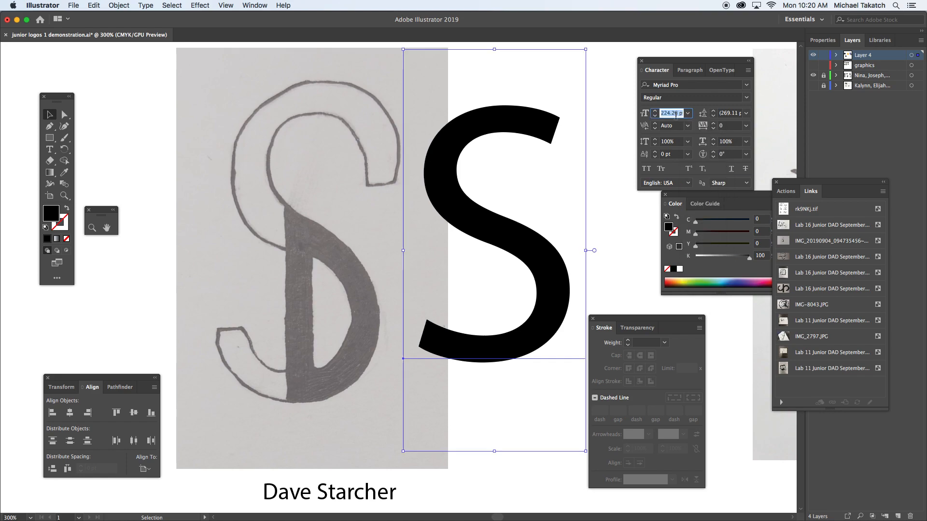
{"action": "key", "text": "Up"}
{"action": "key", "text": "Up"}
{"action": "key", "text": "Up"}
{"action": "key", "text": "Up"}
{"action": "key", "text": "Up"}
{"action": "key", "text": "Up"}
{"action": "key", "text": "Up"}
{"action": "key", "text": "Up"}
{"action": "key", "text": "Up"}
{"action": "key", "text": "Up"}
{"action": "key", "text": "Up"}
{"action": "key", "text": "Up"}
{"action": "key", "text": "Up"}
{"action": "key", "text": "Up"}
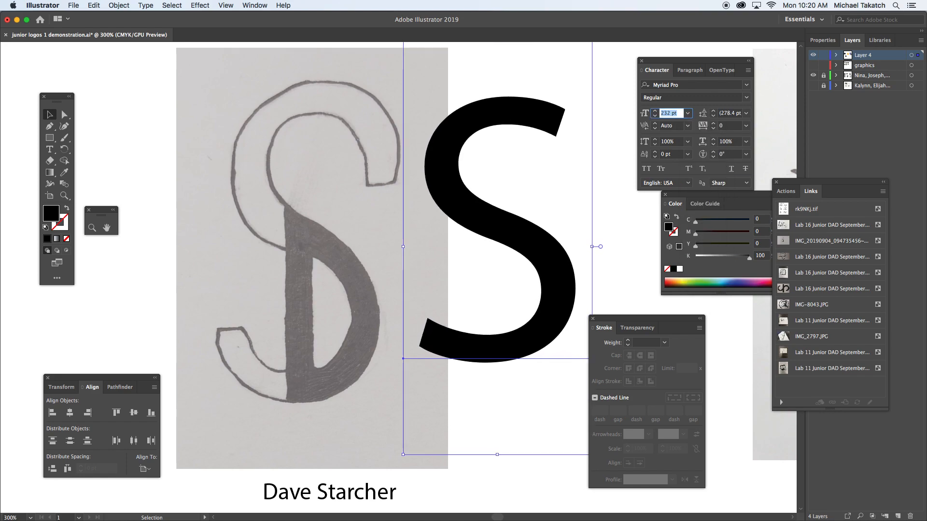
{"action": "key", "text": "Up"}
{"action": "key", "text": "Up"}
{"action": "key", "text": "Up"}
{"action": "key", "text": "Up"}
{"action": "key", "text": "Up"}
{"action": "key", "text": "Up"}
{"action": "key", "text": "Up"}
{"action": "key", "text": "Up"}
{"action": "key", "text": "Up"}
{"action": "key", "text": "Up"}
{"action": "key", "text": "Up"}
{"action": "key", "text": "Up"}
{"action": "key", "text": "Up"}
{"action": "key", "text": "Up"}
{"action": "key", "text": "Up"}
{"action": "key", "text": "Up"}
{"action": "key", "text": "Up"}
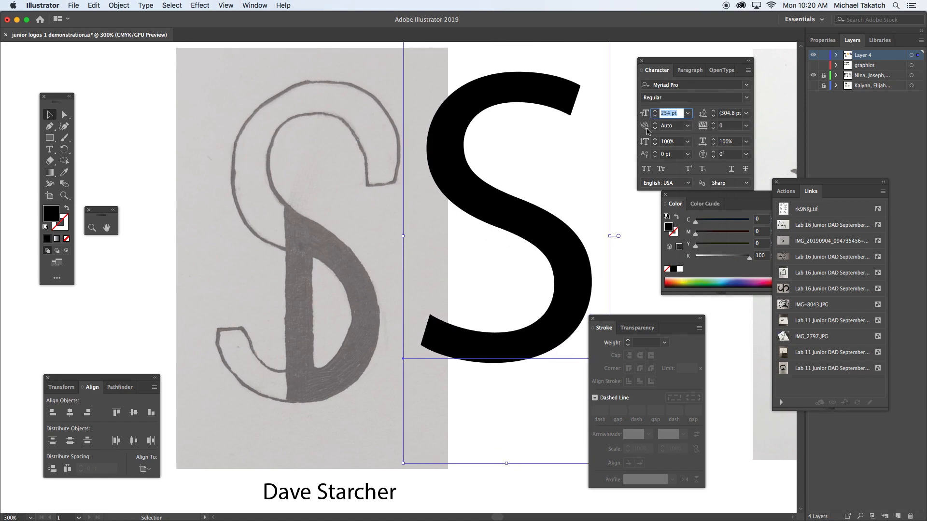
{"action": "left_click_drag", "start_coordinate": [505, 215], "coordinate": [488, 249]}
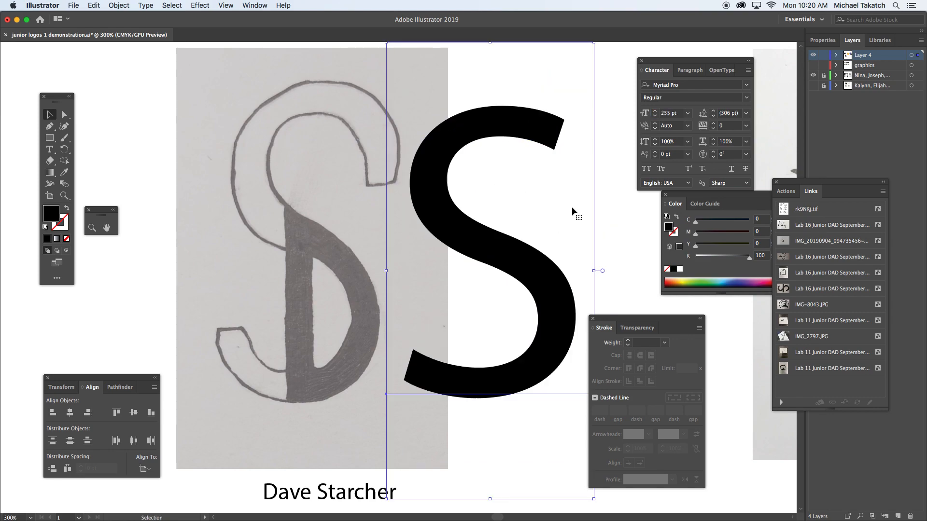
Try successive fonts on the S, from OCR A Std through Papyrus and PT Mono to PT Serif Caption.
{"action": "left_click", "coordinate": [687, 85]}
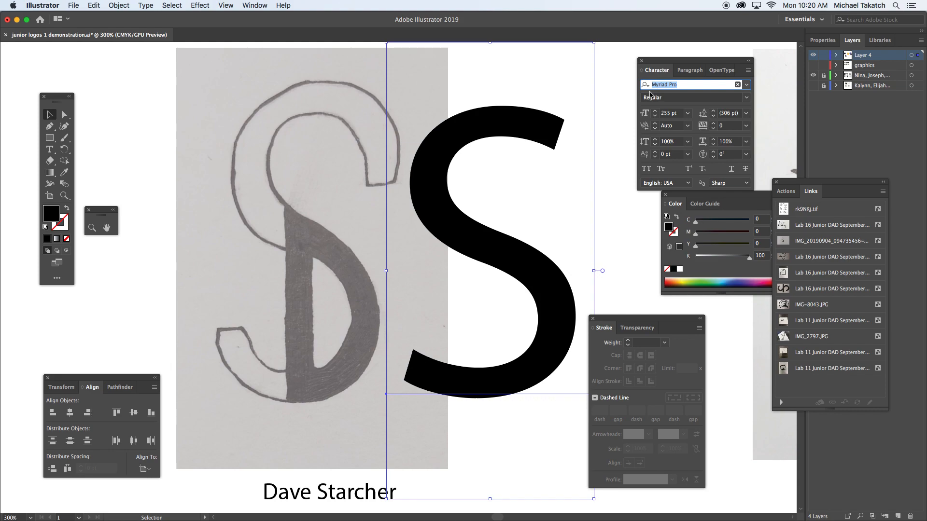
{"action": "key", "text": "Down"}
{"action": "key", "text": "Down"}
{"action": "key", "text": "Down"}
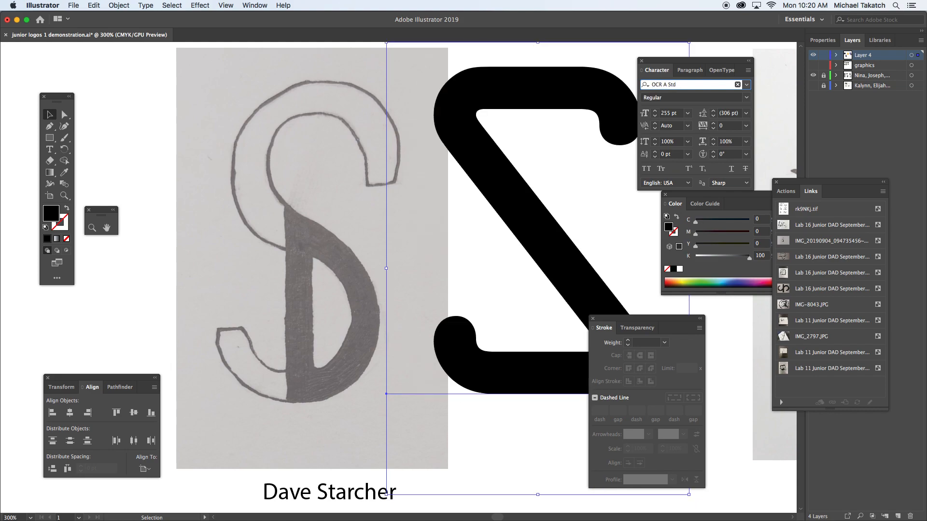
{"action": "key", "text": "Down"}
{"action": "key", "text": "Down"}
{"action": "key", "text": "Down"}
{"action": "key", "text": "Down"}
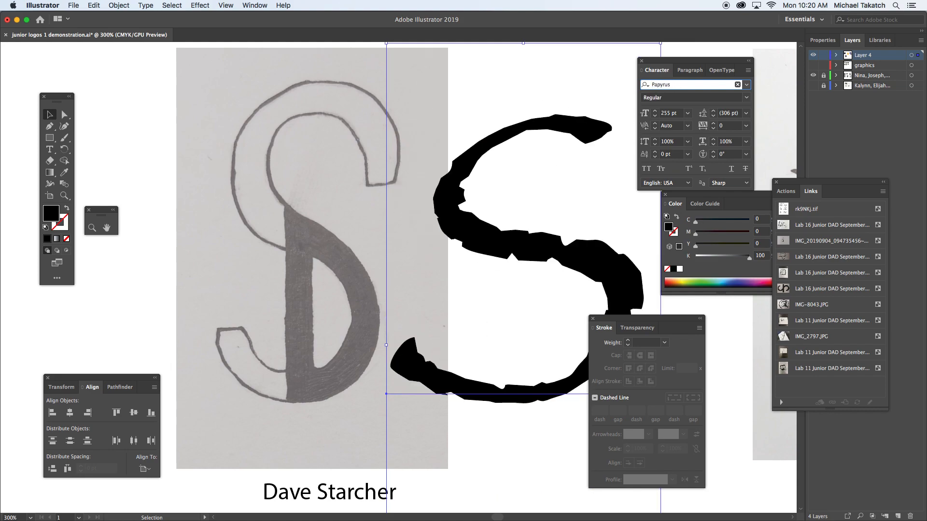
{"action": "key", "text": "Down"}
{"action": "key", "text": "Down"}
{"action": "key", "text": "Down"}
{"action": "key", "text": "Down"}
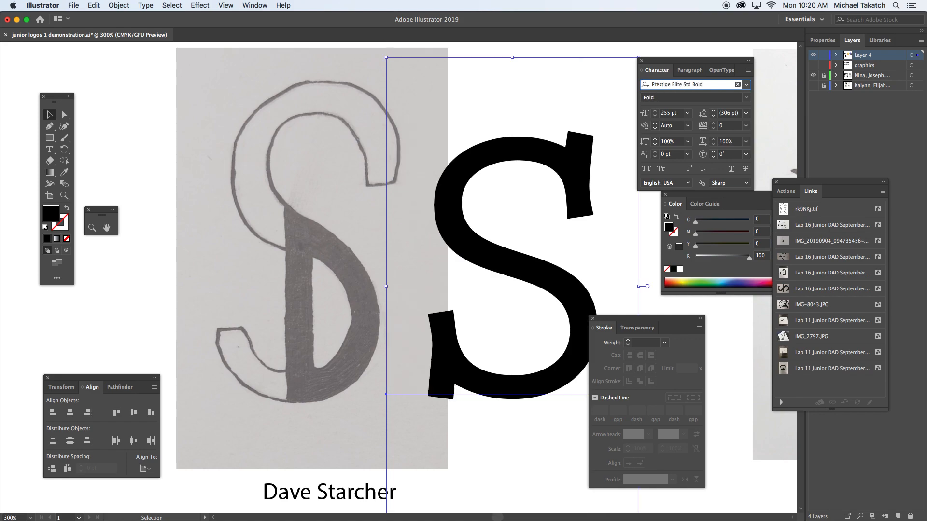
{"action": "key", "text": "Down"}
{"action": "key", "text": "Down"}
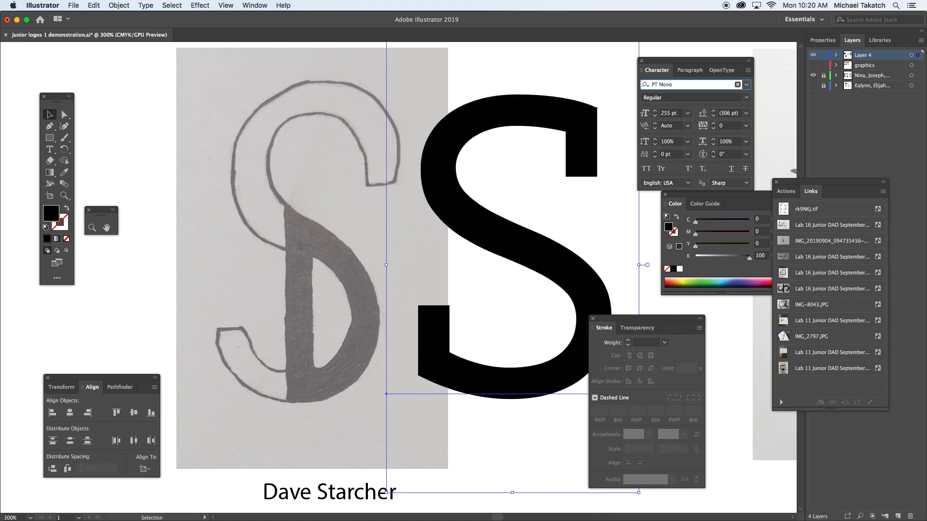
{"action": "key", "text": "Down"}
{"action": "key", "text": "Down"}
{"action": "key", "text": "Down"}
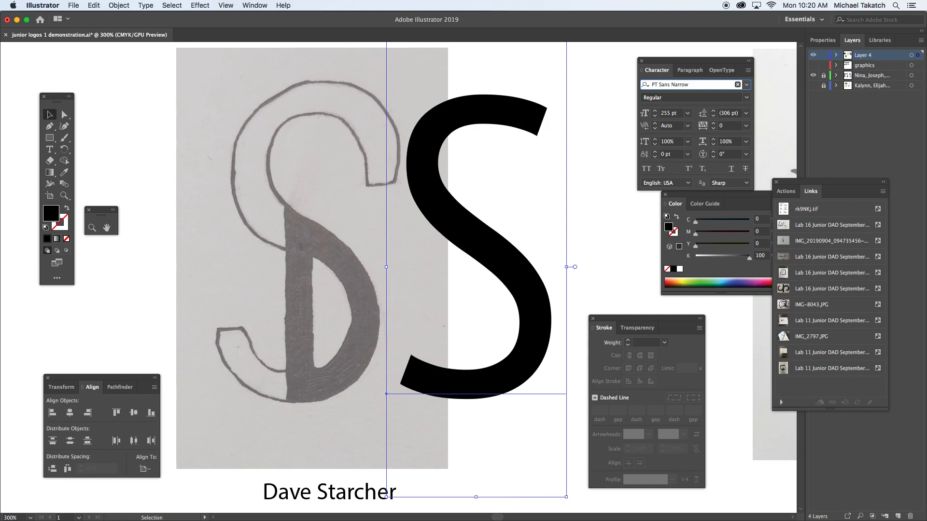
{"action": "key", "text": "Down"}
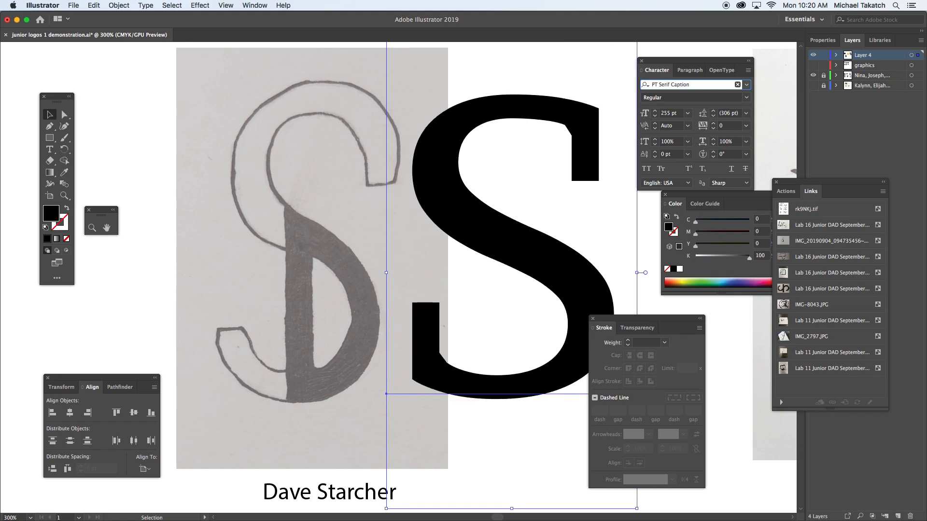
Set the S's font to Helvetica Regular and deselect the letter.
{"action": "left_click", "coordinate": [746, 86]}
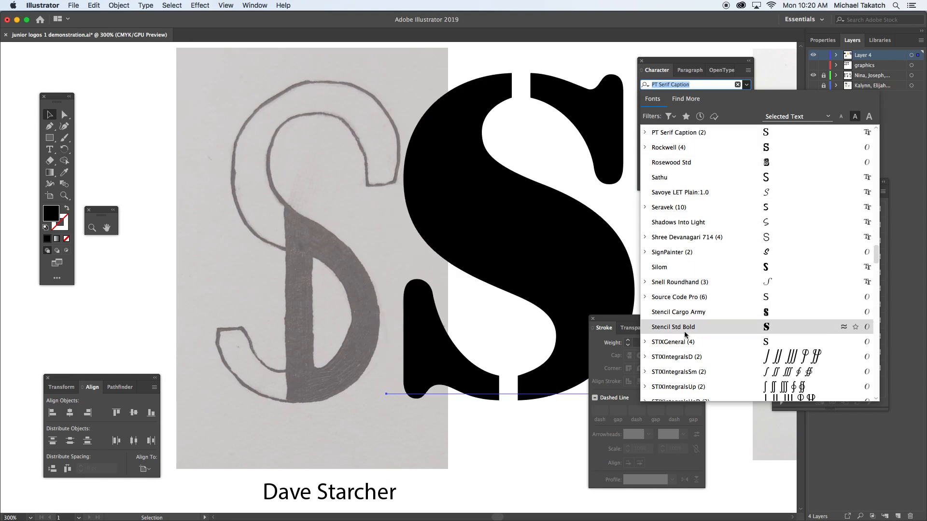
{"action": "scroll", "coordinate": [700, 186], "scroll_direction": "up", "scroll_amount": 10}
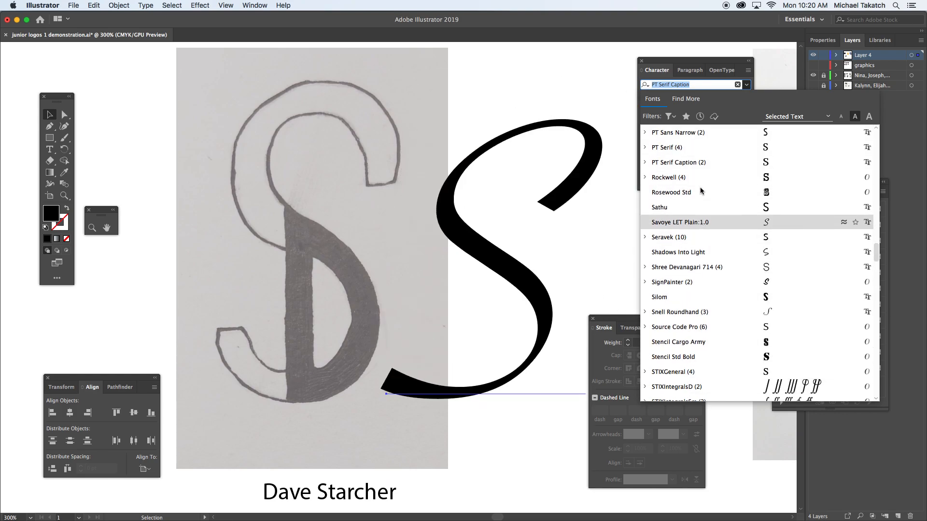
{"action": "scroll", "coordinate": [700, 186], "scroll_direction": "up", "scroll_amount": 5}
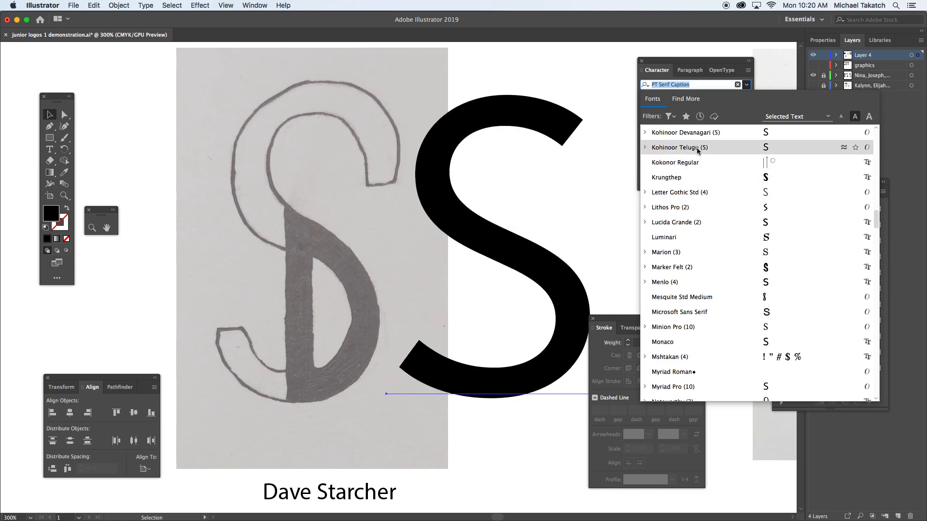
{"action": "scroll", "coordinate": [696, 140], "scroll_direction": "up", "scroll_amount": 5}
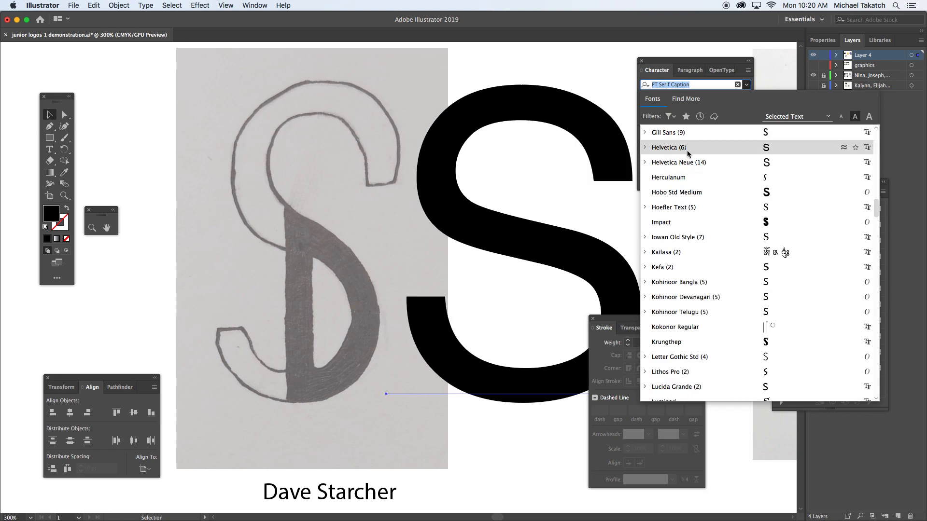
{"action": "left_click", "coordinate": [646, 148]}
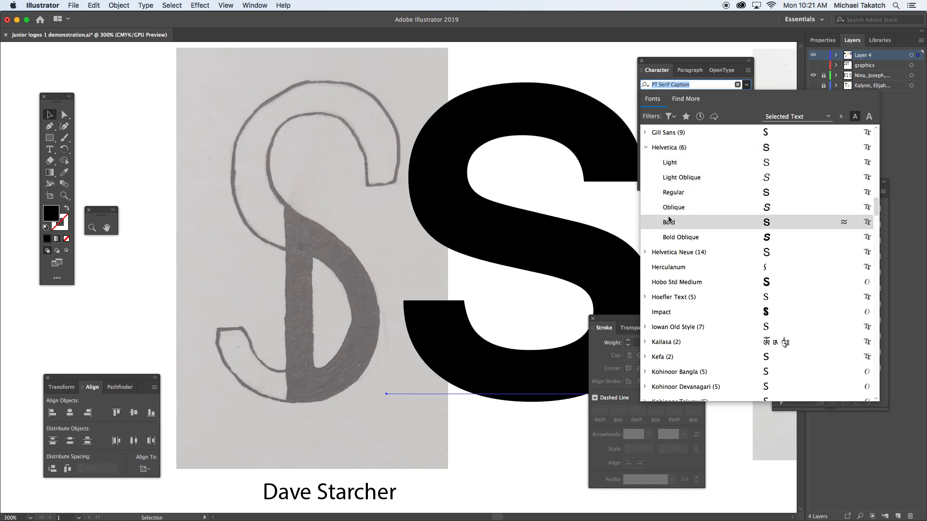
{"action": "left_click", "coordinate": [671, 193]}
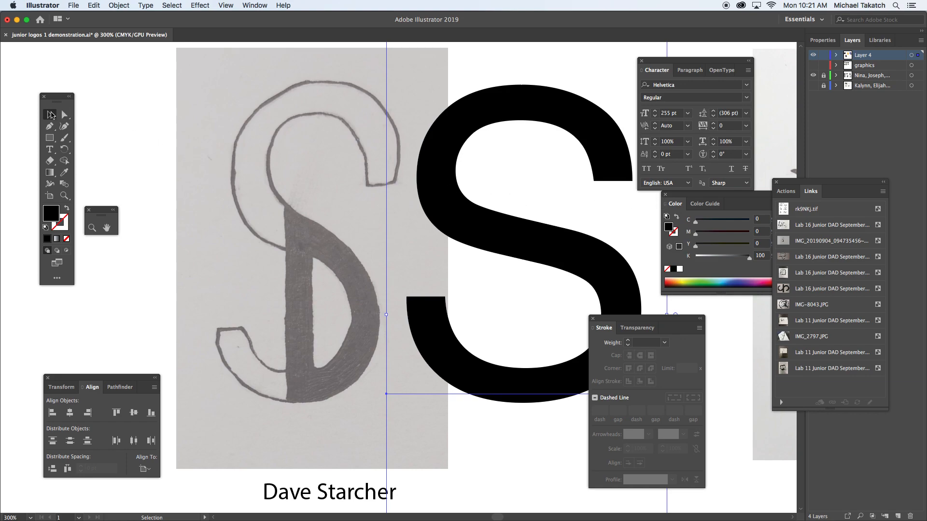
{"action": "left_click", "coordinate": [52, 114]}
{"action": "left_click", "coordinate": [174, 122]}
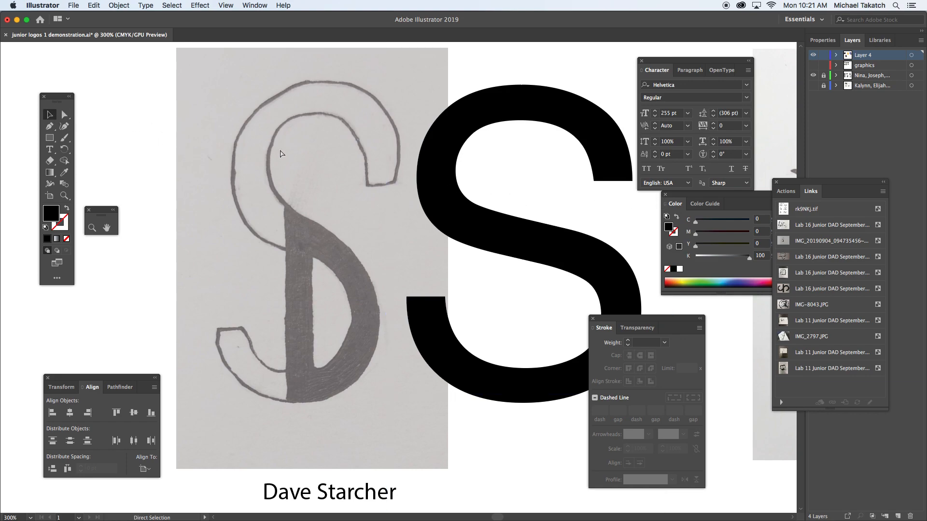
Nudge the S slightly and place a duplicate of it to its right, over the neighbouring sketch.
{"action": "key", "text": "super+minus"}
{"action": "left_click_drag", "start_coordinate": [466, 244], "coordinate": [473, 247]}
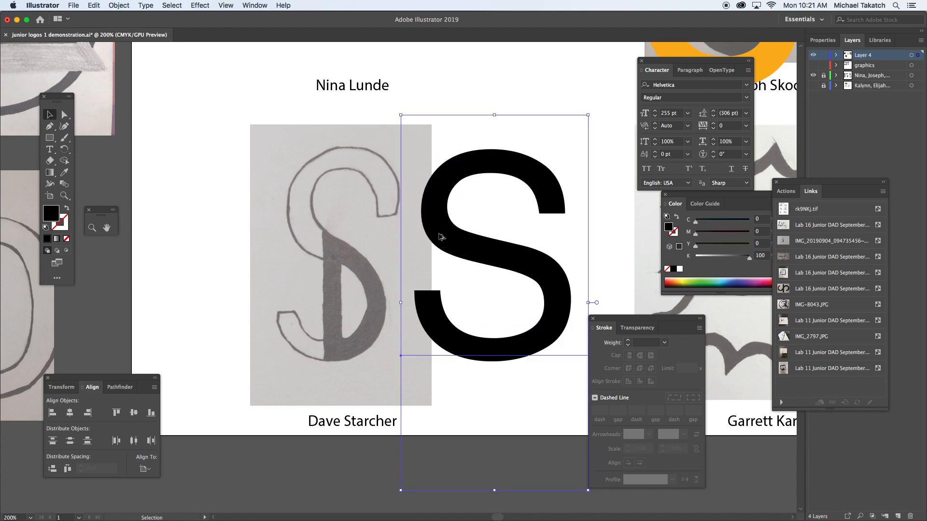
{"action": "left_click_drag", "start_coordinate": [435, 211], "coordinate": [633, 241]}
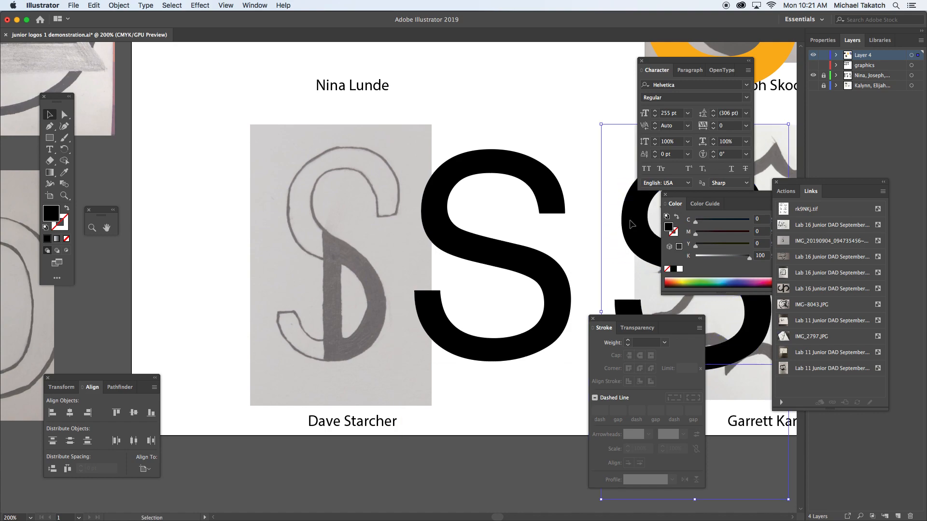
Convert the original S beside the sketched logo to outlines.
{"action": "left_click", "coordinate": [535, 181]}
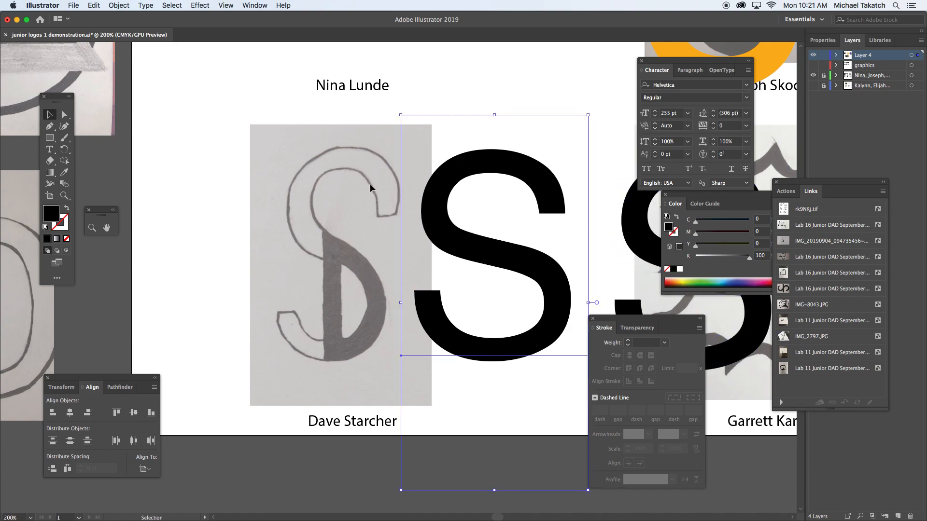
{"action": "scroll", "coordinate": [393, 162], "scroll_direction": "right", "scroll_amount": 3}
{"action": "scroll", "coordinate": [393, 162], "scroll_direction": "down", "scroll_amount": 2}
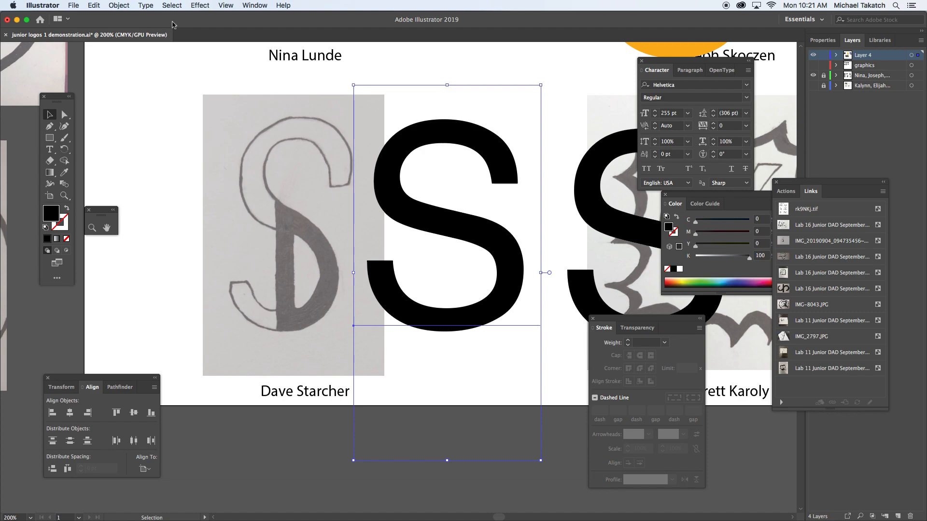
{"action": "left_click", "coordinate": [147, 7]}
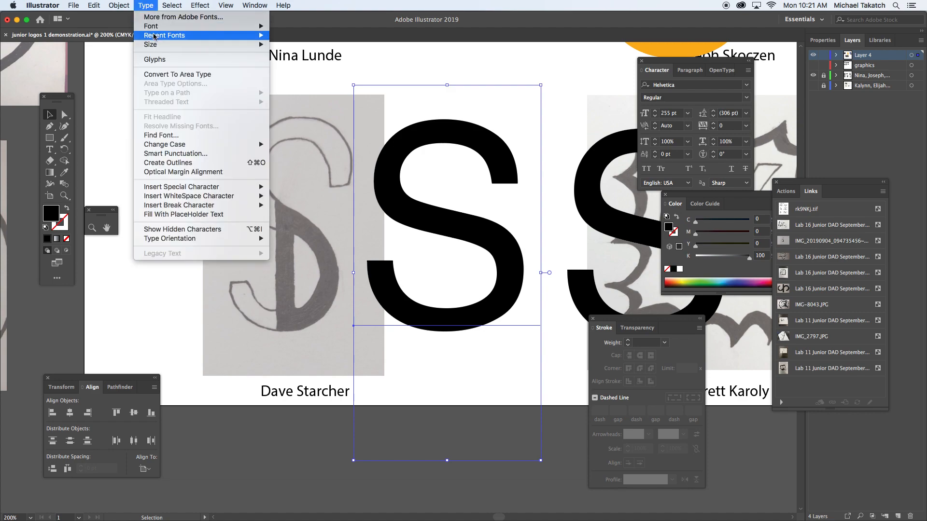
{"action": "left_click", "coordinate": [176, 165]}
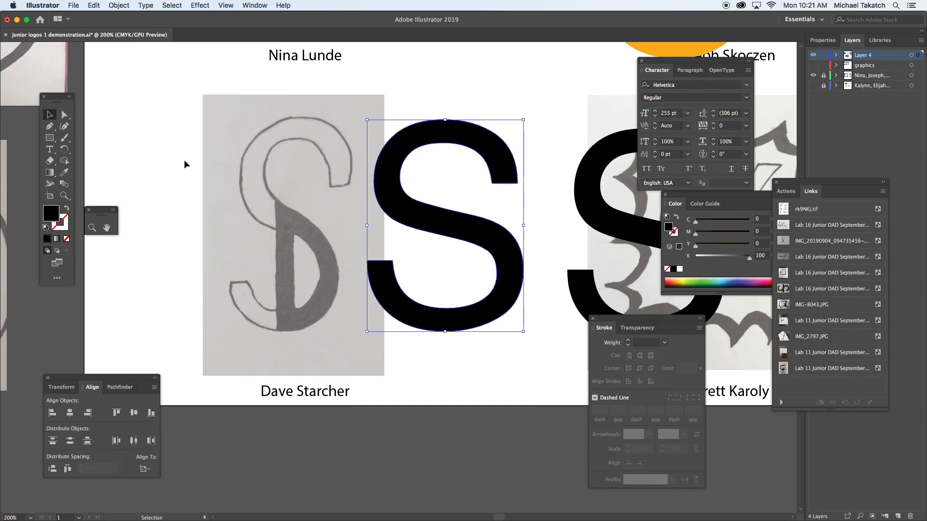
Give the outlined S a black 1 pt stroke and a green fill of about C 62, M 0, Y 100, K 0.
{"action": "left_click", "coordinate": [67, 209]}
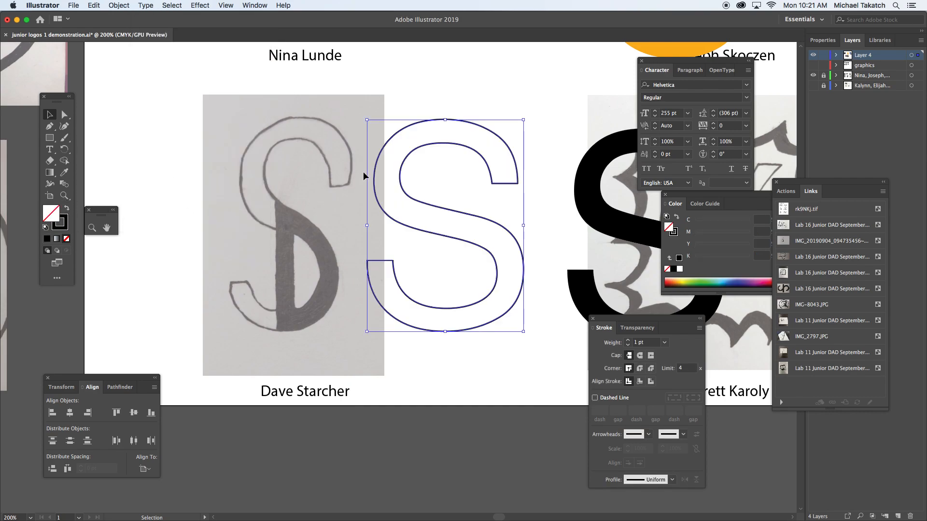
{"action": "left_click", "coordinate": [682, 280]}
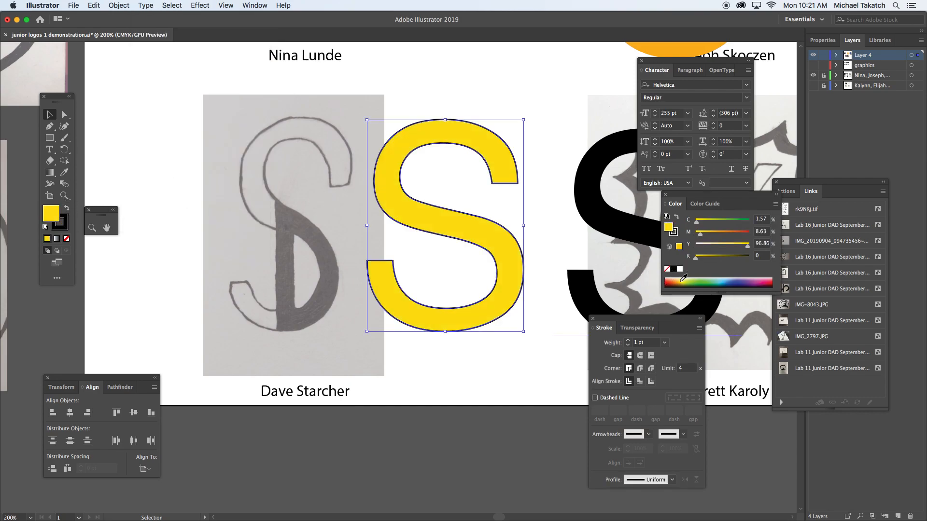
{"action": "left_click", "coordinate": [706, 278]}
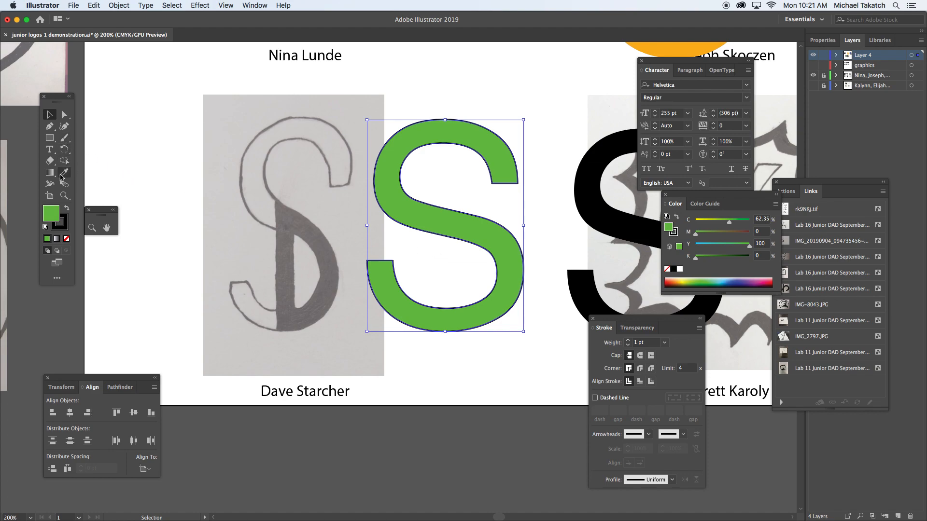
Detach the shape tools as a floating toolbar and draw a vertical line segment from the S's centre down into its lower curve.
{"action": "left_click_drag", "start_coordinate": [51, 141], "coordinate": [138, 137]}
{"action": "left_click", "coordinate": [157, 152]}
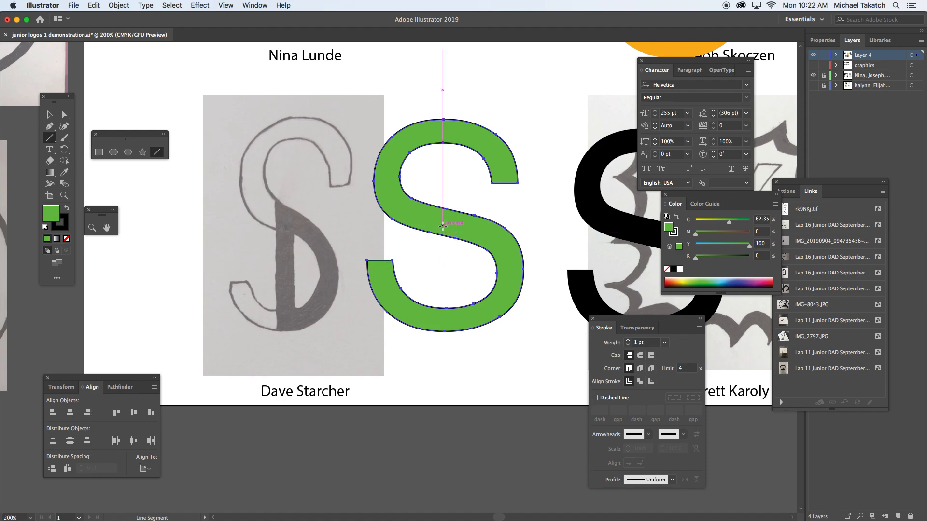
{"action": "left_click_drag", "start_coordinate": [443, 225], "coordinate": [443, 319]}
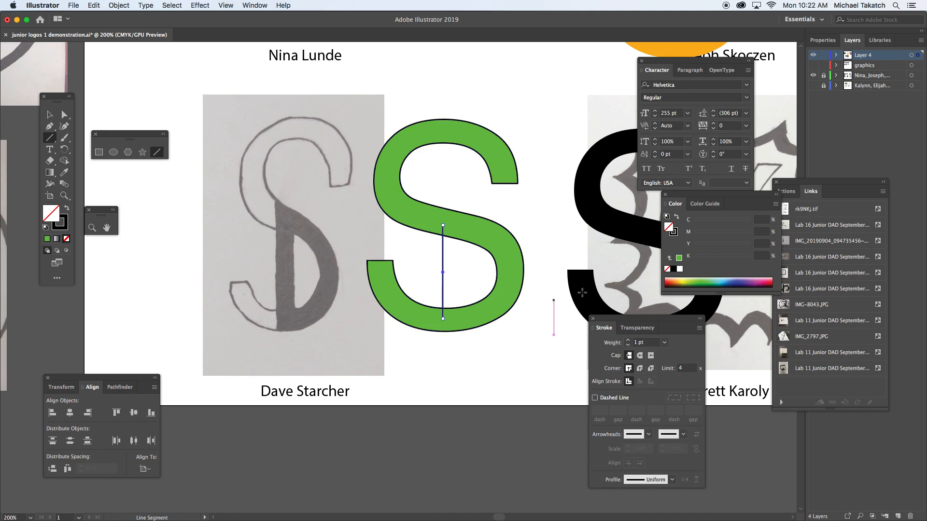
Thicken the vertical line inside the S to a 15 pt stroke.
{"action": "left_click_drag", "start_coordinate": [627, 322], "coordinate": [569, 180]}
{"action": "left_click", "coordinate": [570, 198]}
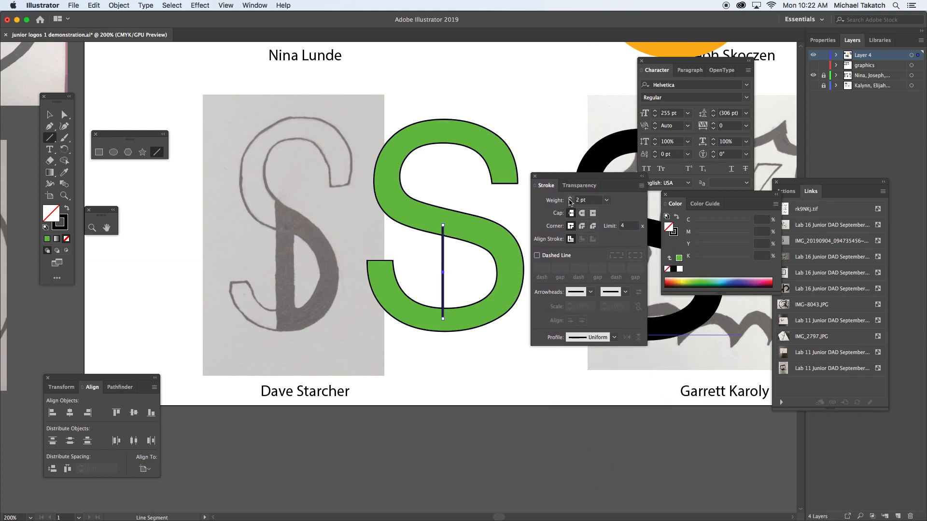
{"action": "left_click", "coordinate": [570, 198]}
{"action": "left_click", "coordinate": [570, 198]}
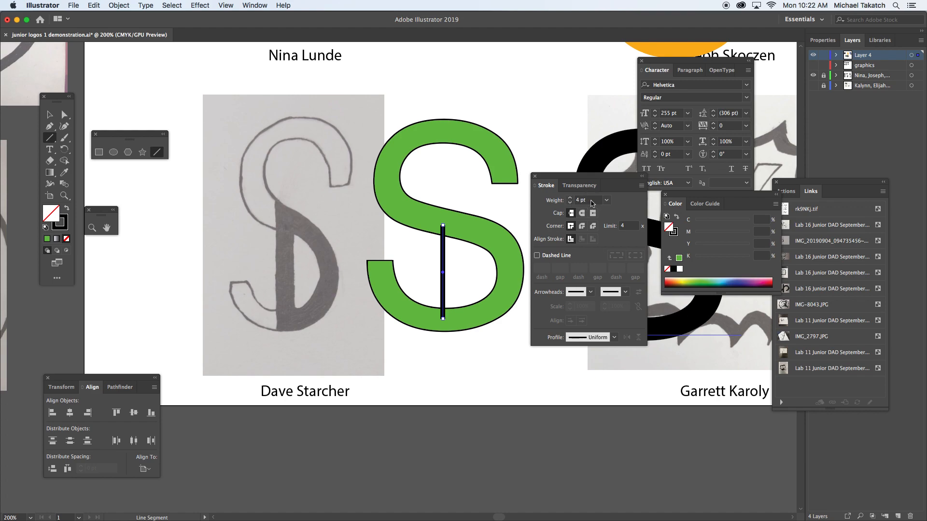
{"action": "left_click", "coordinate": [593, 202]}
{"action": "key", "text": "Up"}
{"action": "key", "text": "Up"}
{"action": "key", "text": "Up"}
{"action": "key", "text": "Up"}
{"action": "key", "text": "Up"}
{"action": "key", "text": "Up"}
{"action": "key", "text": "Up"}
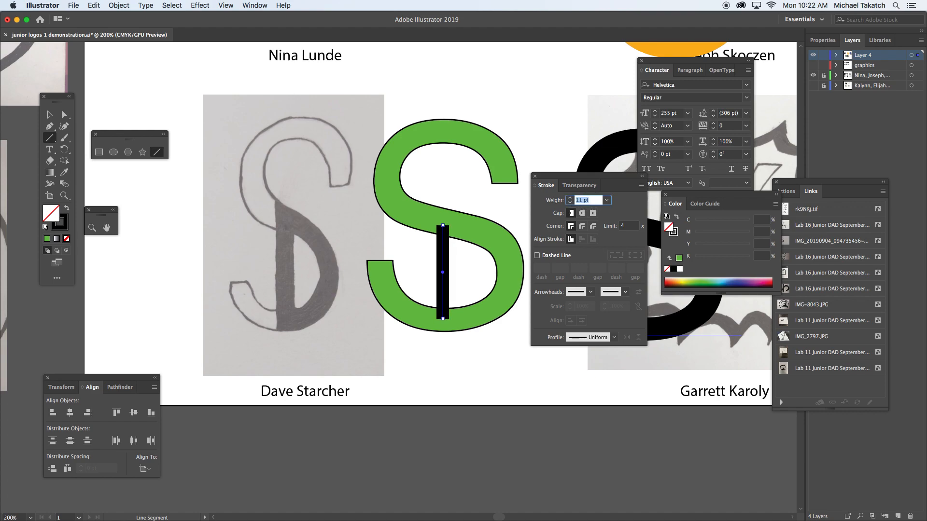
{"action": "key", "text": "Up"}
{"action": "key", "text": "Up"}
{"action": "key", "text": "Up"}
{"action": "key", "text": "Up"}
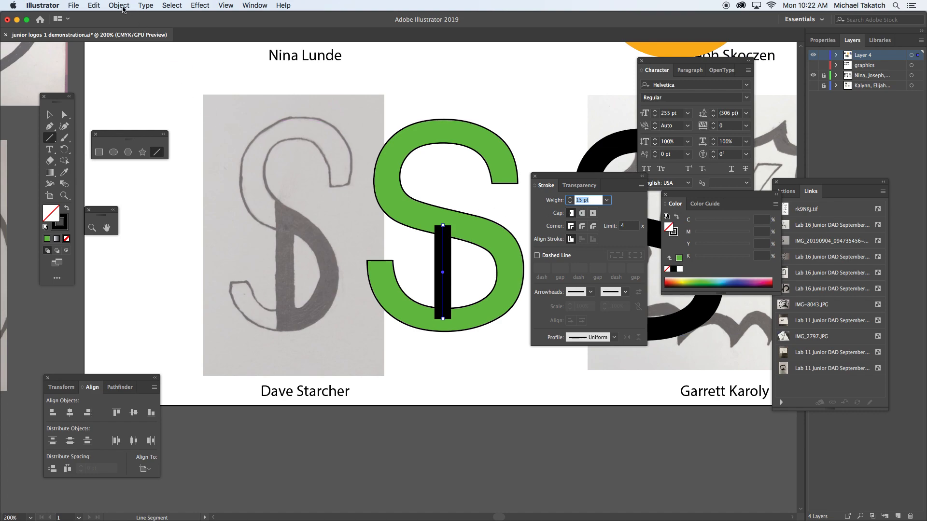
Outline the vertical line's stroke and fill the resulting bar with blue, about C 85, M 63, Y 0, K 0.
{"action": "left_click", "coordinate": [121, 5]}
{"action": "mouse_move", "coordinate": [139, 211]}
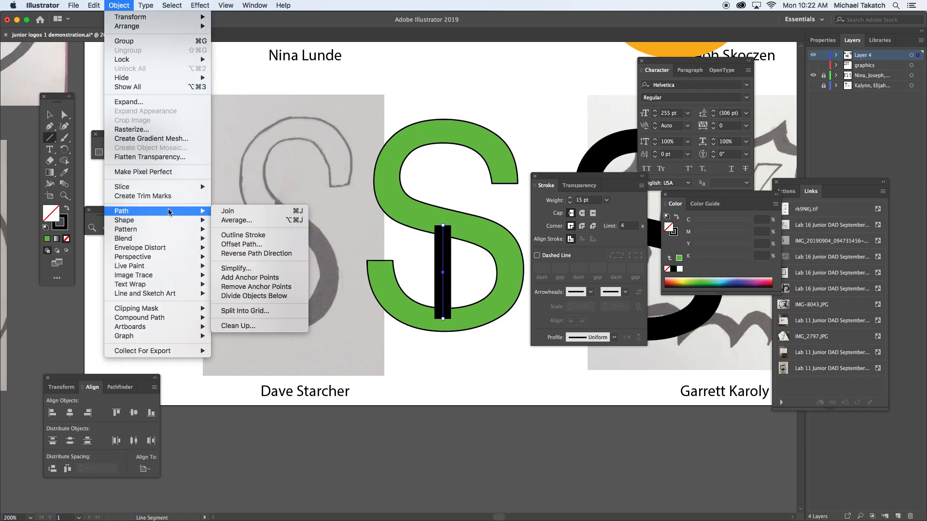
{"action": "left_click", "coordinate": [251, 236]}
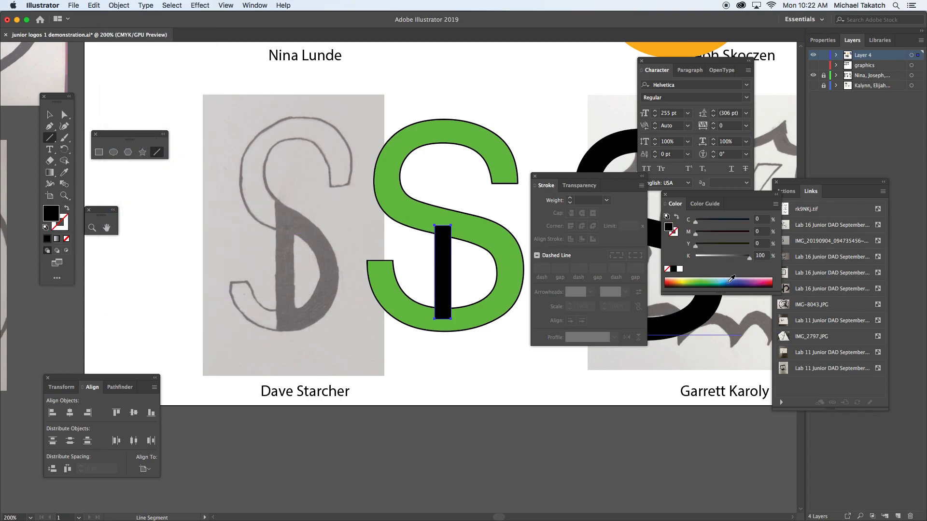
{"action": "left_click", "coordinate": [730, 281]}
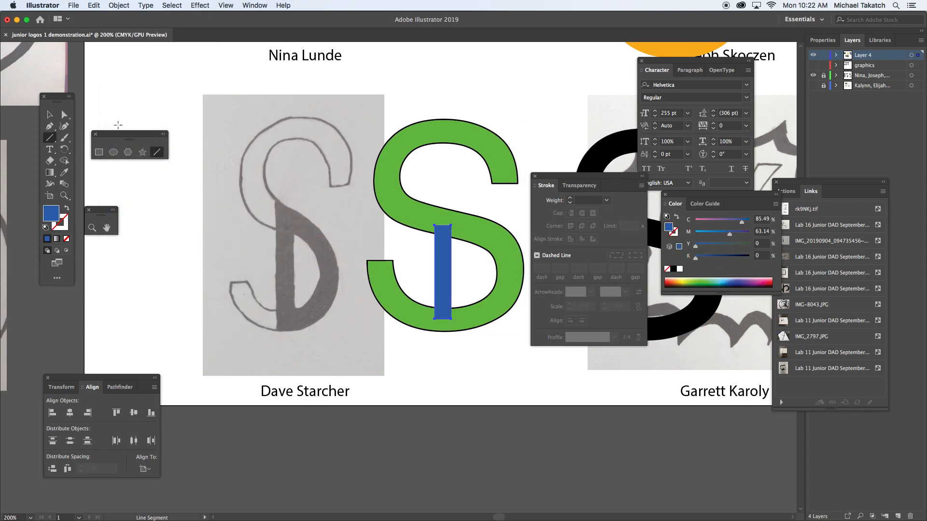
Move the blue bar off the S towards the sketch and draw a narrow vertical rectangle in its place, from diagonal stroke to lower curve.
{"action": "key", "text": "v"}
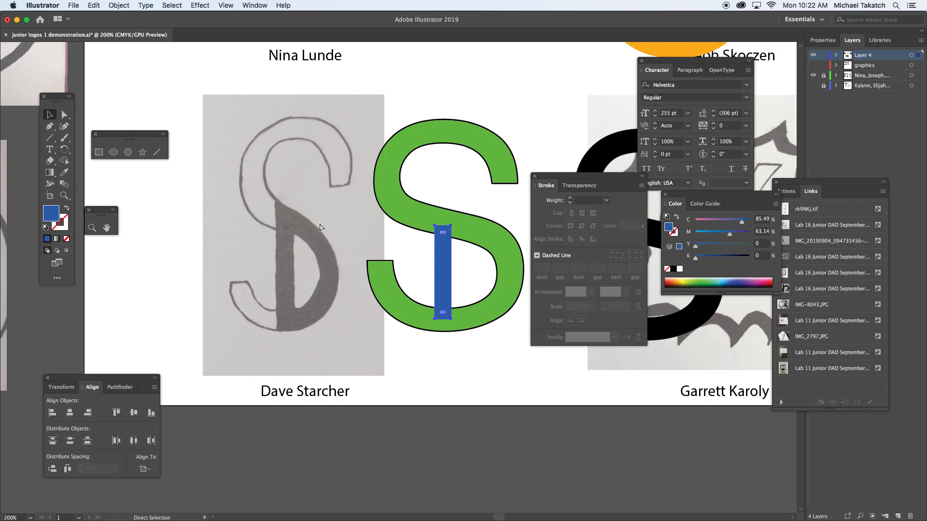
{"action": "key", "text": "super+minus"}
{"action": "key", "text": "super+minus"}
{"action": "key", "text": "super+equal"}
{"action": "key", "text": "super+equal"}
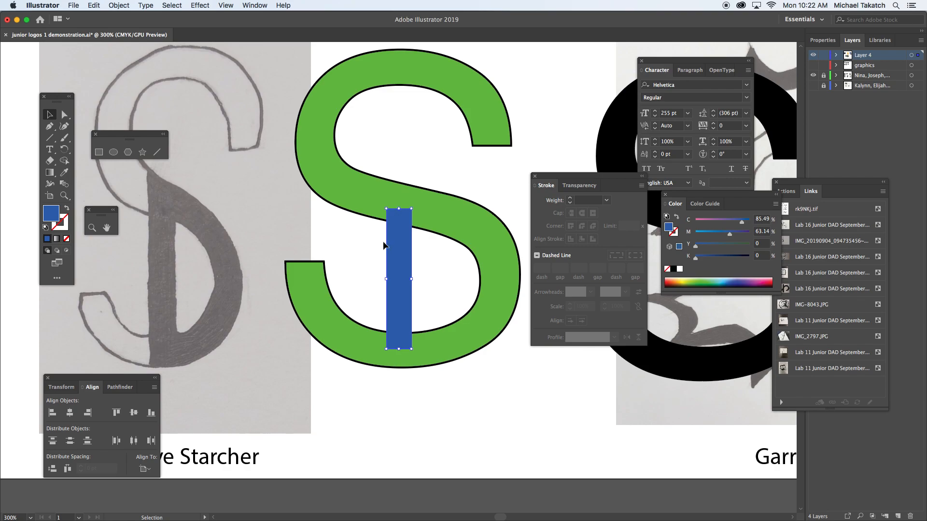
{"action": "mouse_move", "coordinate": [384, 247]}
{"action": "left_mouse_down"}
{"action": "mouse_move", "coordinate": [263, 230]}
{"action": "mouse_move", "coordinate": [235, 238]}
{"action": "left_mouse_up"}
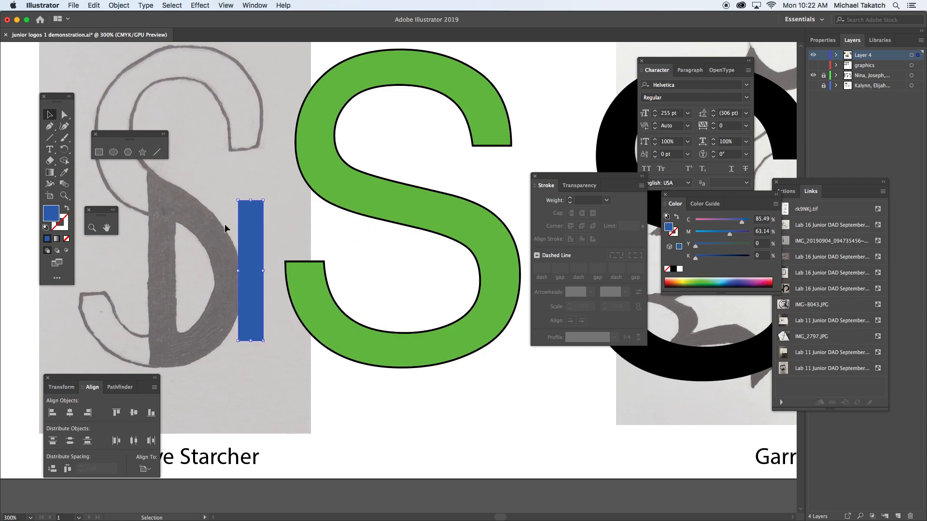
{"action": "left_click", "coordinate": [99, 152]}
{"action": "left_click_drag", "start_coordinate": [388, 205], "coordinate": [415, 352]}
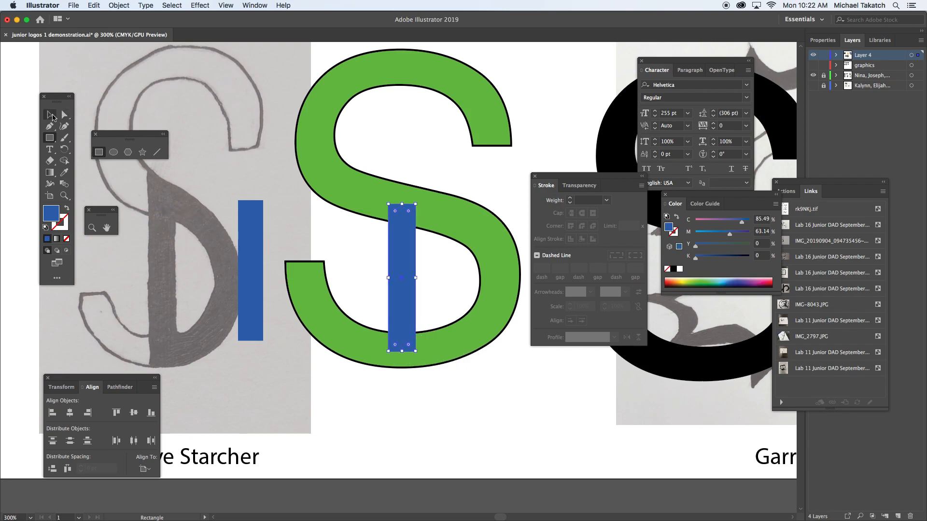
Reposition and widen the blue rectangle, and extend its ends past the S's diagonal stroke and bottom curve.
{"action": "left_click", "coordinate": [51, 115]}
{"action": "left_click_drag", "start_coordinate": [388, 249], "coordinate": [418, 226]}
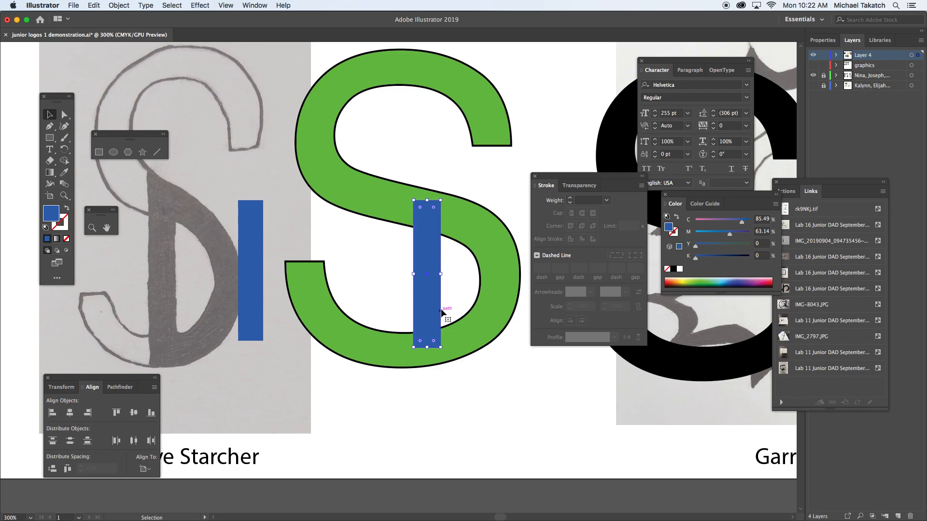
{"action": "left_click_drag", "start_coordinate": [440, 273], "coordinate": [404, 264]}
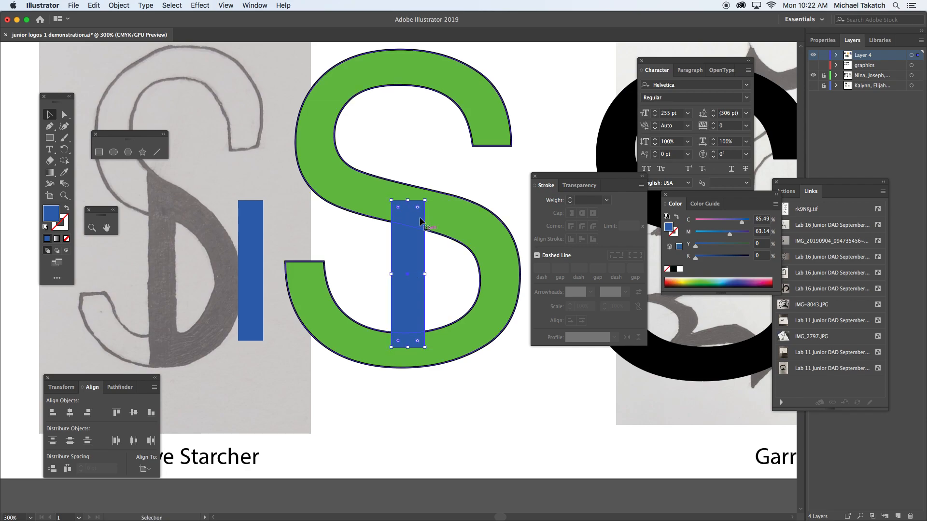
{"action": "left_click_drag", "start_coordinate": [407, 200], "coordinate": [407, 173]}
{"action": "left_click_drag", "start_coordinate": [403, 345], "coordinate": [406, 377]}
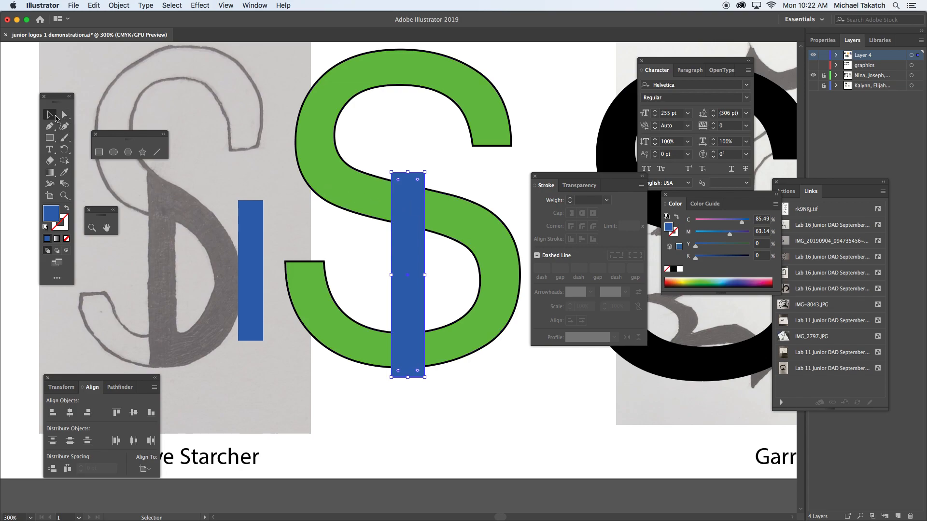
With Shape Builder, remove the rectangle's ends projecting beyond the S and merge the rest with the S's lower-right curve into a blue D.
{"action": "left_click", "coordinate": [326, 190], "text": "shift"}
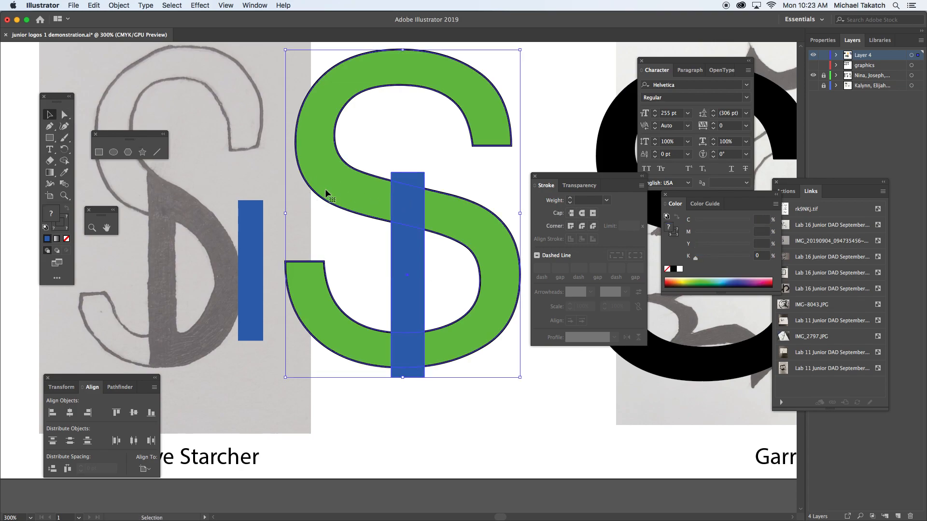
{"action": "left_click_drag", "start_coordinate": [325, 189], "coordinate": [355, 170]}
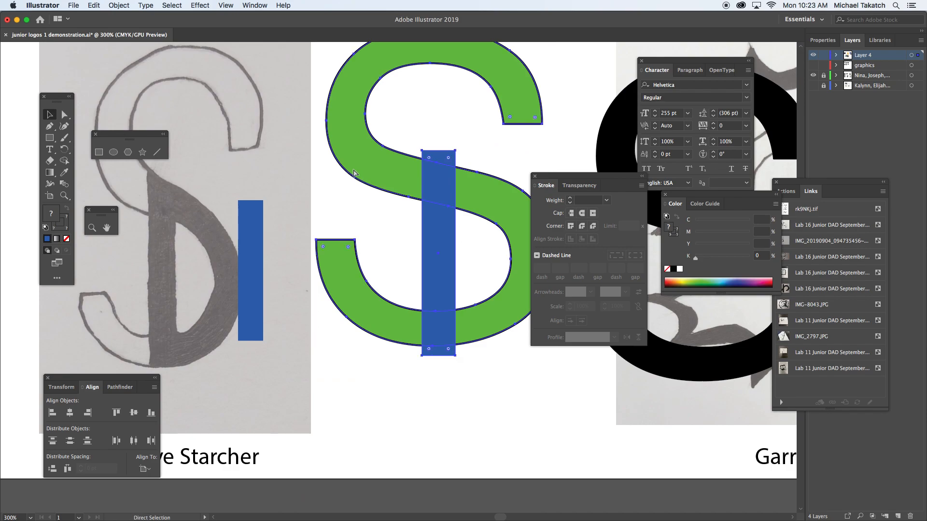
{"action": "key", "text": "cmd+z"}
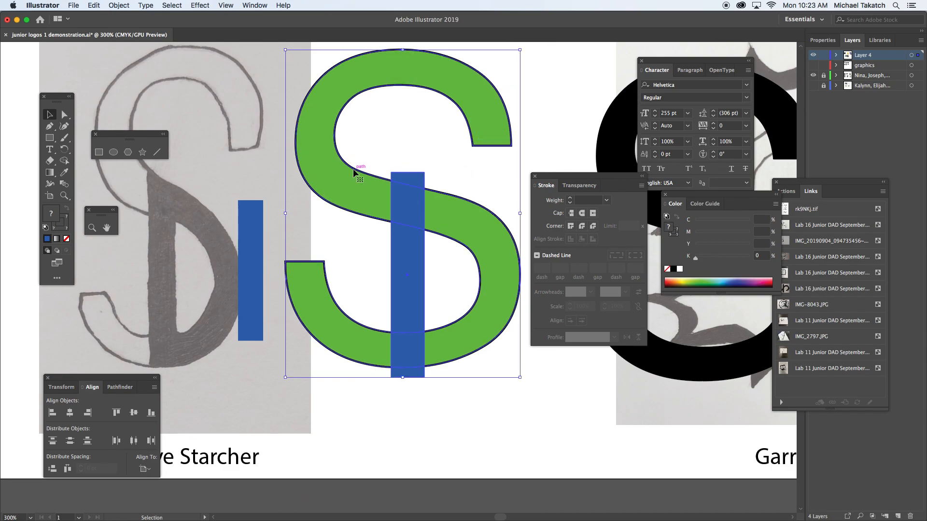
{"action": "left_click", "coordinate": [64, 161]}
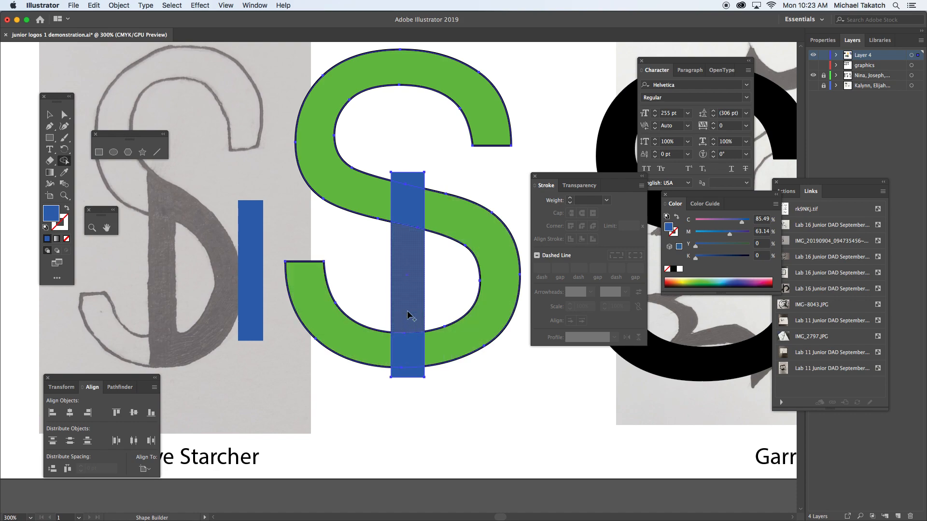
{"action": "left_click", "coordinate": [408, 329]}
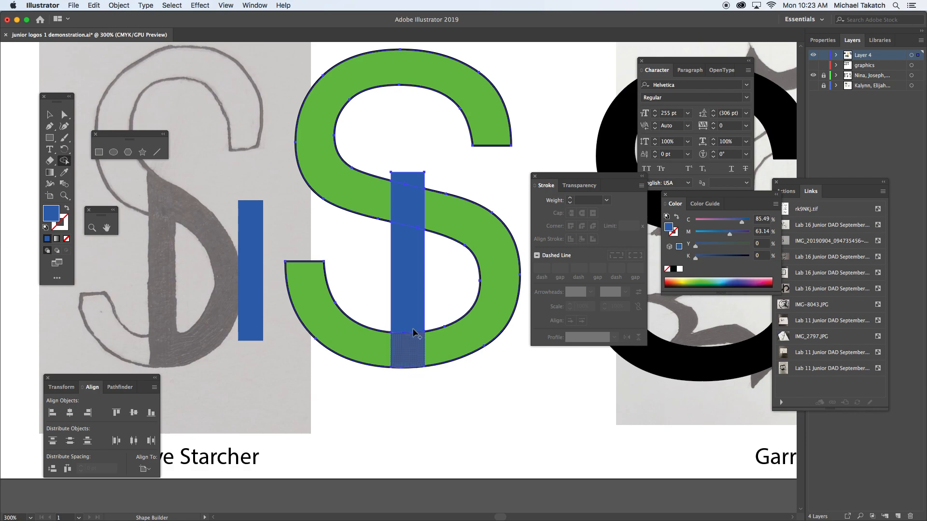
{"action": "left_click", "coordinate": [419, 177], "text": "alt"}
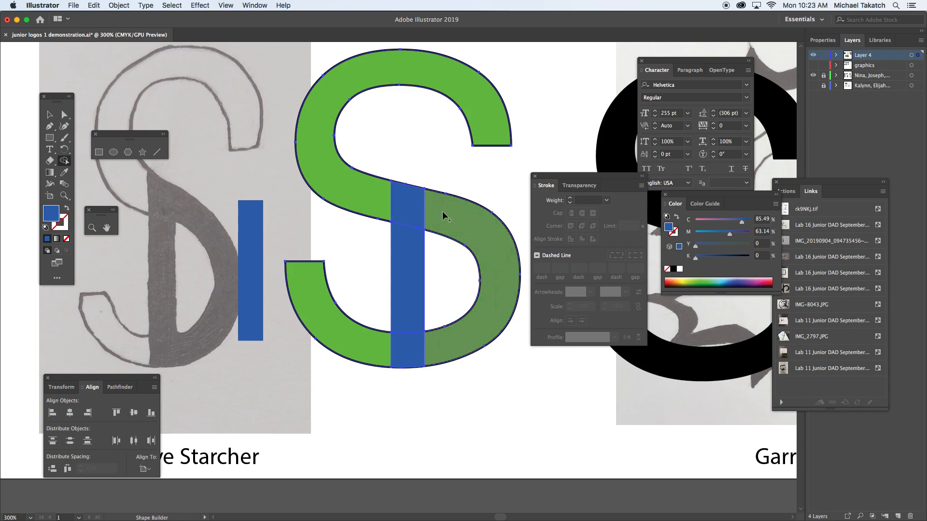
{"action": "mouse_move", "coordinate": [415, 214]}
{"action": "left_mouse_down"}
{"action": "mouse_move", "coordinate": [436, 208]}
{"action": "mouse_move", "coordinate": [440, 217]}
{"action": "mouse_move", "coordinate": [413, 203]}
{"action": "mouse_move", "coordinate": [418, 338]}
{"action": "mouse_move", "coordinate": [433, 351]}
{"action": "left_mouse_up"}
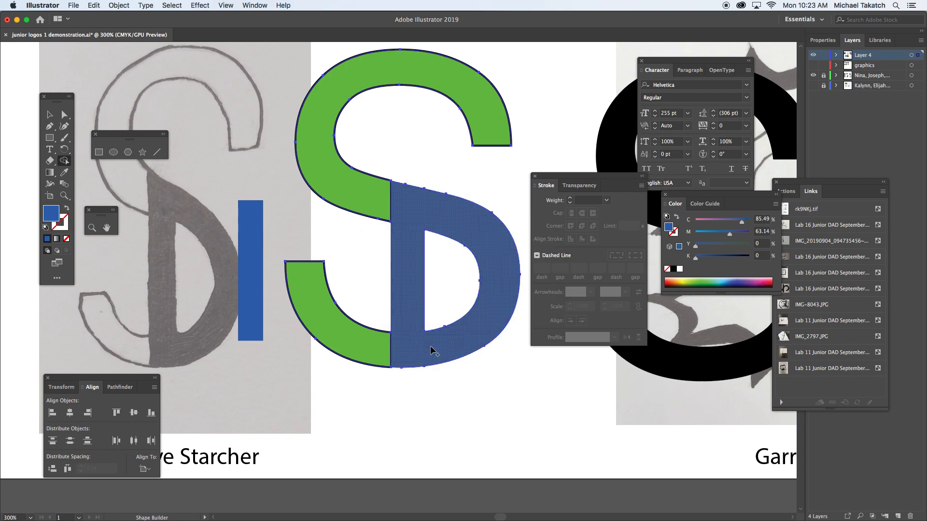
Remove the black stroke from the green S pieces.
{"action": "left_click", "coordinate": [49, 114]}
{"action": "left_click", "coordinate": [497, 121]}
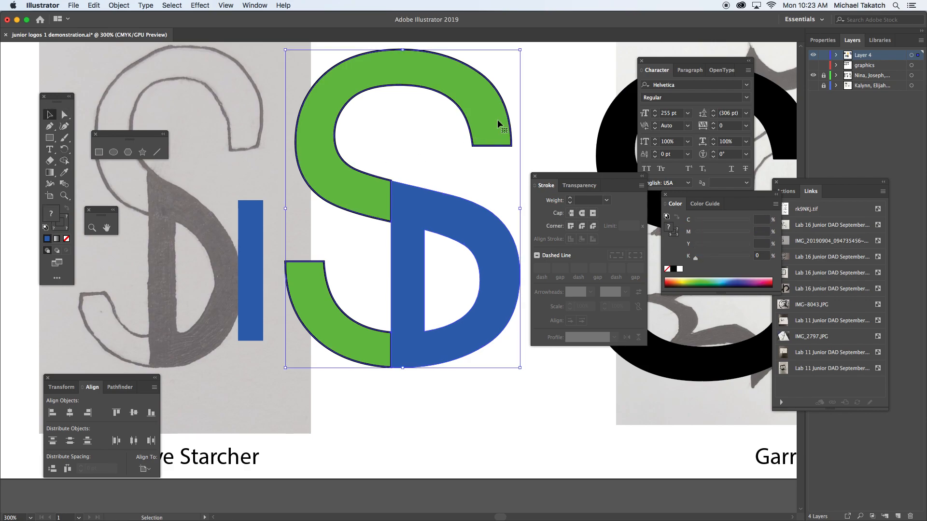
{"action": "left_click", "coordinate": [546, 88]}
{"action": "left_click", "coordinate": [496, 107]}
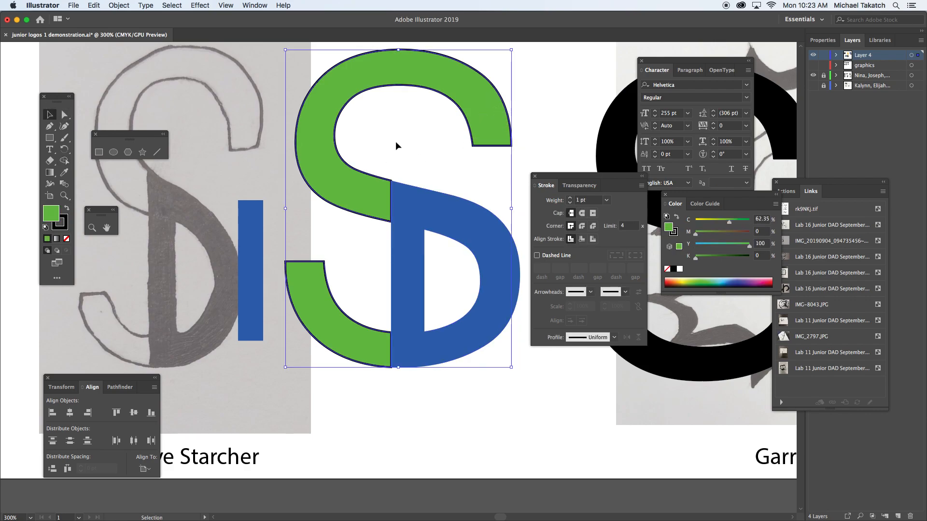
{"action": "left_click", "coordinate": [61, 223]}
{"action": "left_click", "coordinate": [67, 239]}
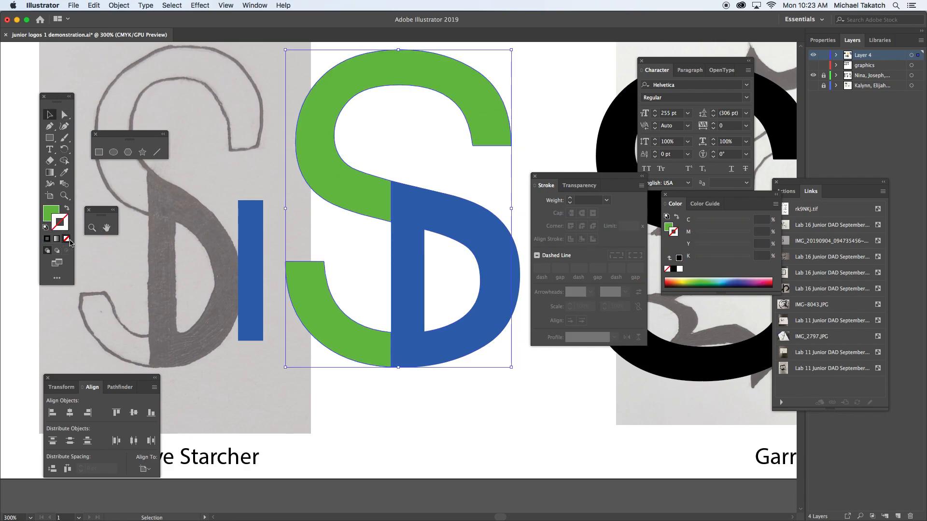
Delete the spare blue bar between the sketch and the logo.
{"action": "left_click", "coordinate": [552, 107]}
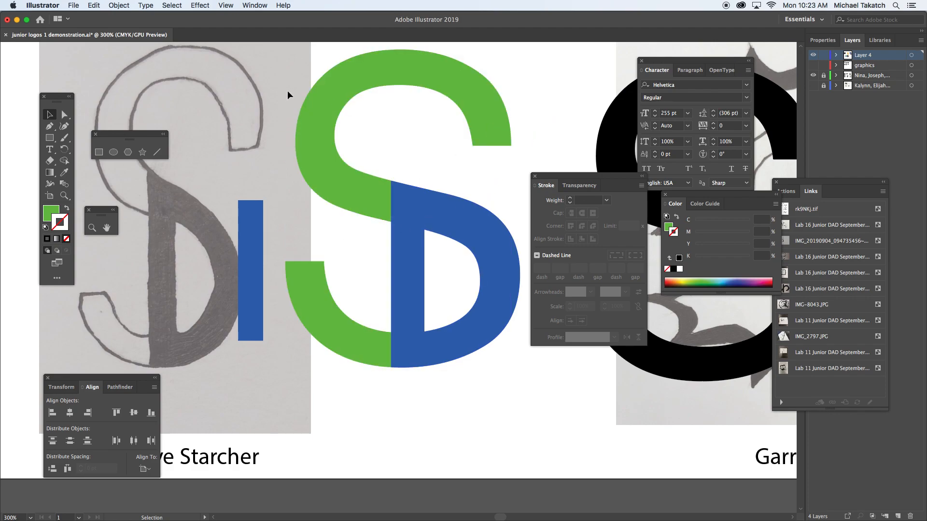
{"action": "left_click", "coordinate": [255, 219]}
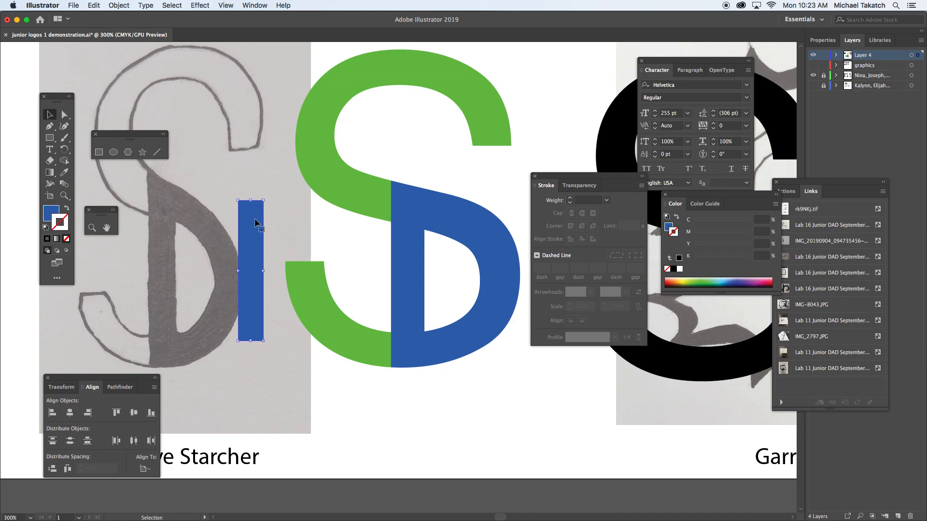
{"action": "key", "text": "Delete"}
Try moving the blue D away from the green S pieces, and undo the move.
{"action": "left_click_drag", "start_coordinate": [288, 73], "coordinate": [390, 363]}
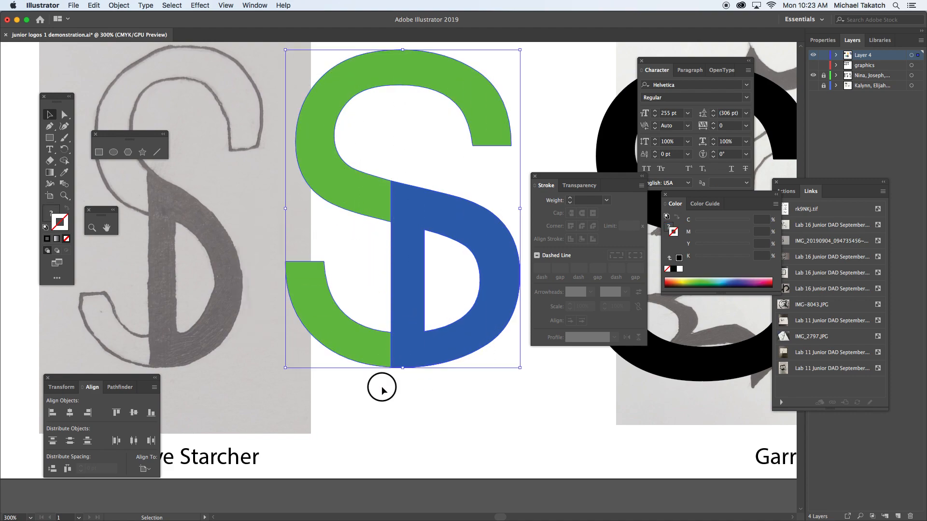
{"action": "left_click", "coordinate": [382, 388]}
{"action": "left_click", "coordinate": [420, 364]}
{"action": "left_click_drag", "start_coordinate": [447, 354], "coordinate": [475, 368]}
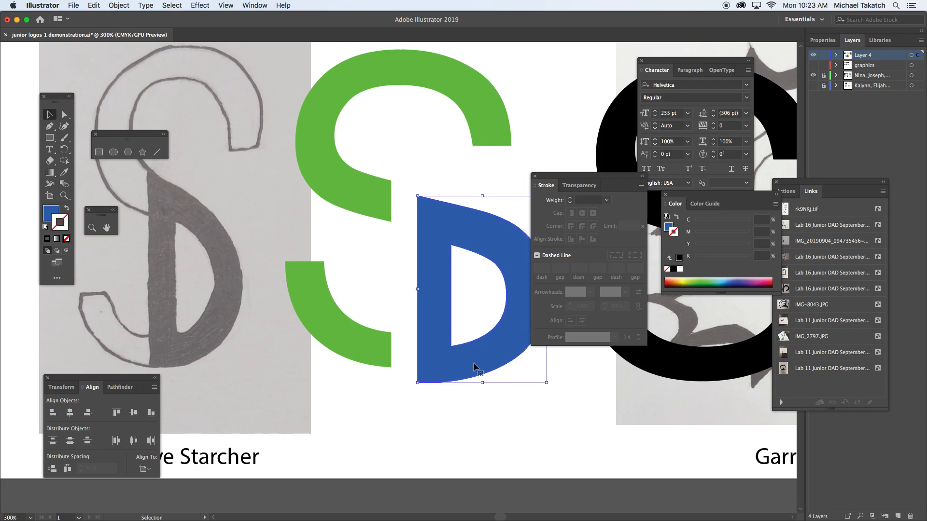
{"action": "key", "text": "cmd+z"}
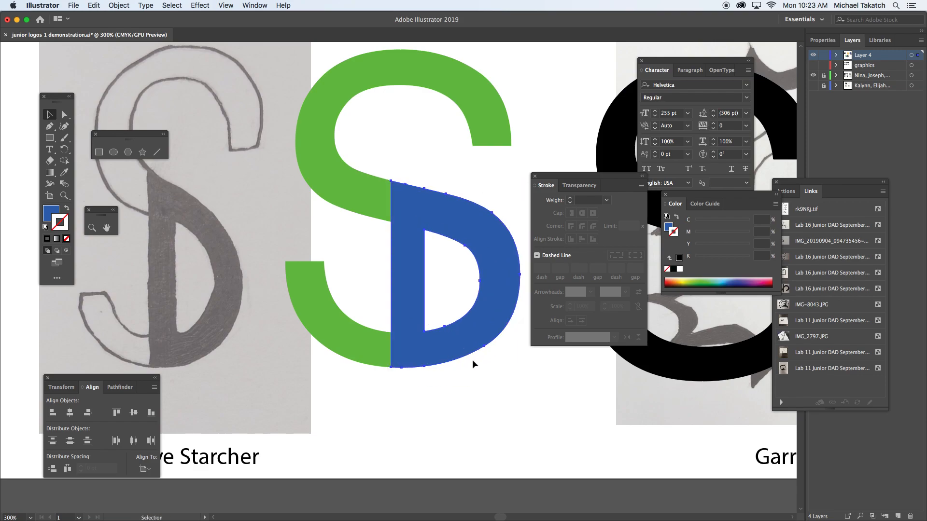
Move the complete green and blue logo upwards and place a duplicate directly below it, beside the sketch.
{"action": "key", "text": "cmd+minus"}
{"action": "key", "text": "cmd+minus"}
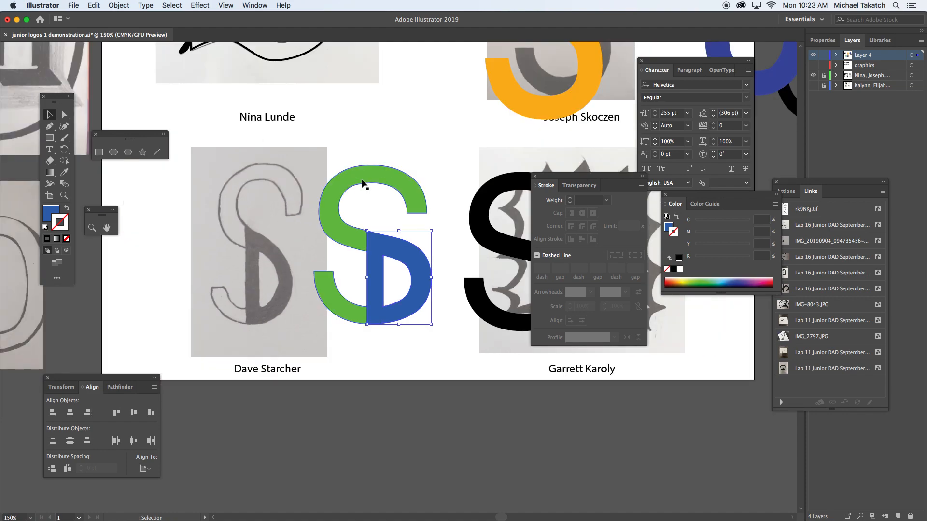
{"action": "left_click", "coordinate": [362, 182], "text": "shift"}
{"action": "left_click_drag", "start_coordinate": [386, 244], "coordinate": [393, 300]}
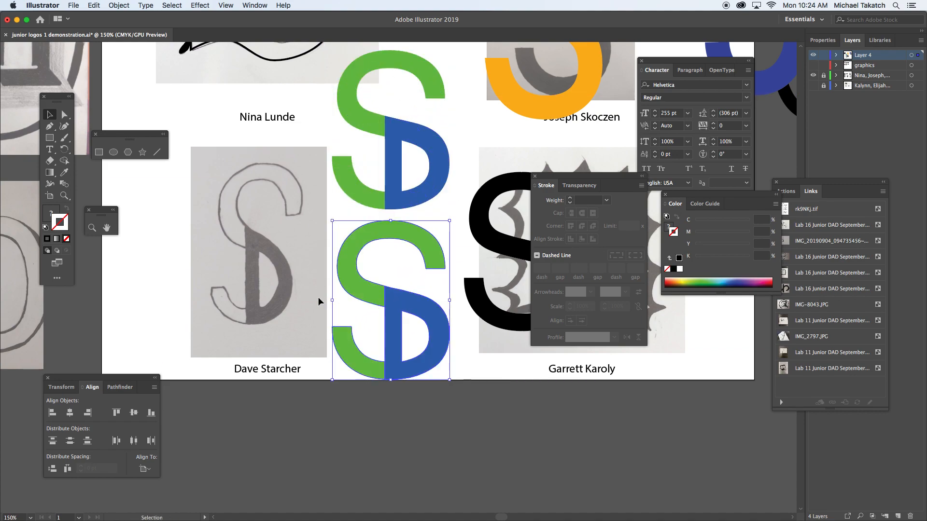
Nudge the lower logo's blue D to the right to open a gap from the green pieces, and nudge it back against them.
{"action": "left_click", "coordinate": [318, 296]}
{"action": "left_click", "coordinate": [398, 303]}
{"action": "key", "text": "Right"}
{"action": "key", "text": "Right"}
{"action": "key", "text": "Right"}
{"action": "key", "text": "Right"}
{"action": "key", "text": "Right"}
{"action": "key", "text": "Right"}
{"action": "key", "text": "Right"}
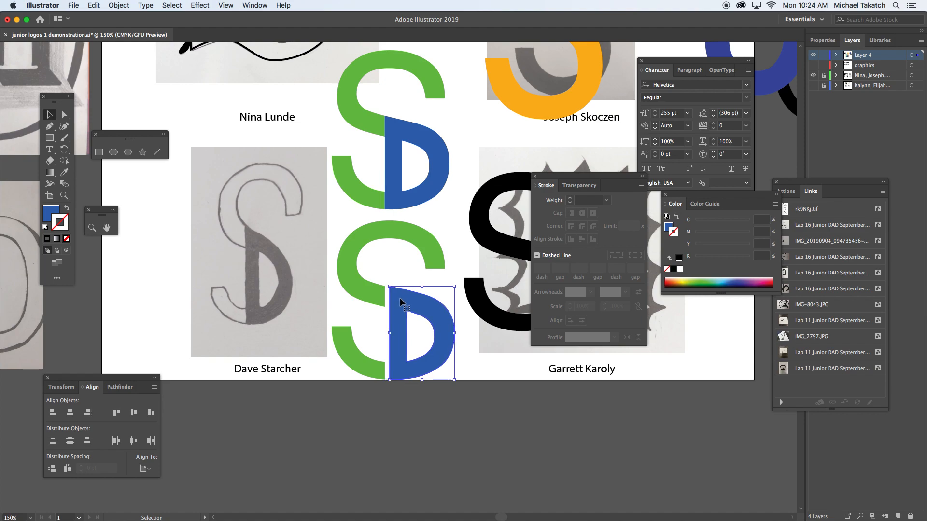
{"action": "key", "text": "Left"}
{"action": "key", "text": "Left"}
{"action": "key", "text": "Left"}
{"action": "key", "text": "Left"}
{"action": "key", "text": "Left"}
{"action": "key", "text": "Left"}
{"action": "key", "text": "Left"}
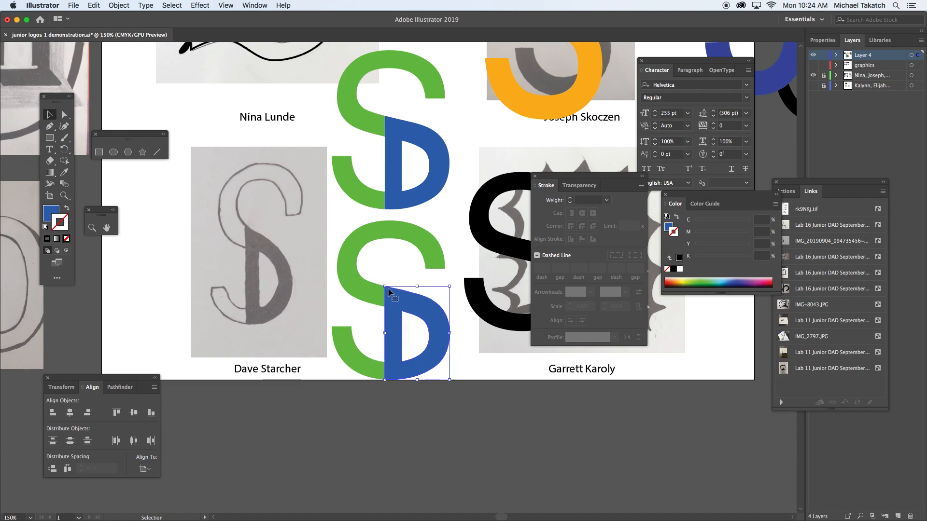
Delete all pieces of the lower duplicate logo.
{"action": "left_click_drag", "start_coordinate": [329, 233], "coordinate": [418, 345]}
{"action": "key", "text": "Delete"}
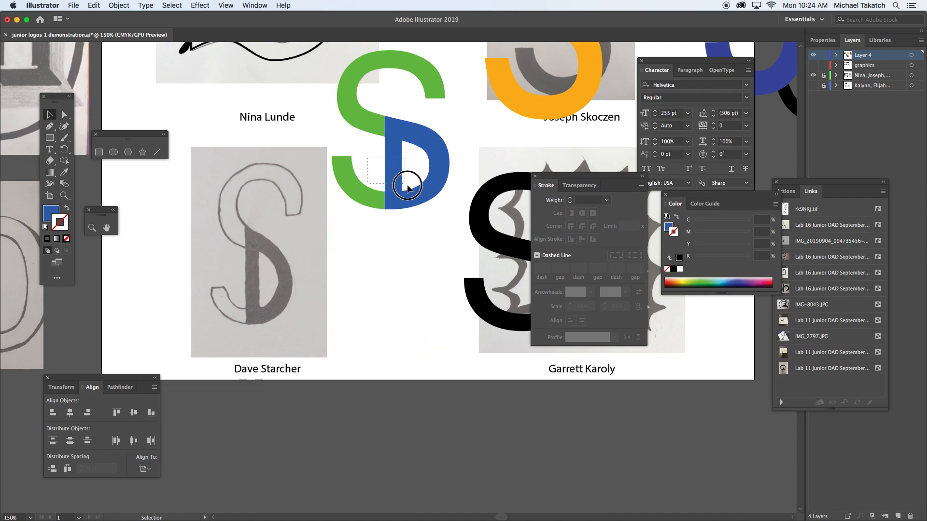
Duplicate the complete green and blue logo directly below the original.
{"action": "left_click", "coordinate": [399, 176]}
{"action": "left_click", "coordinate": [368, 114], "text": "shift"}
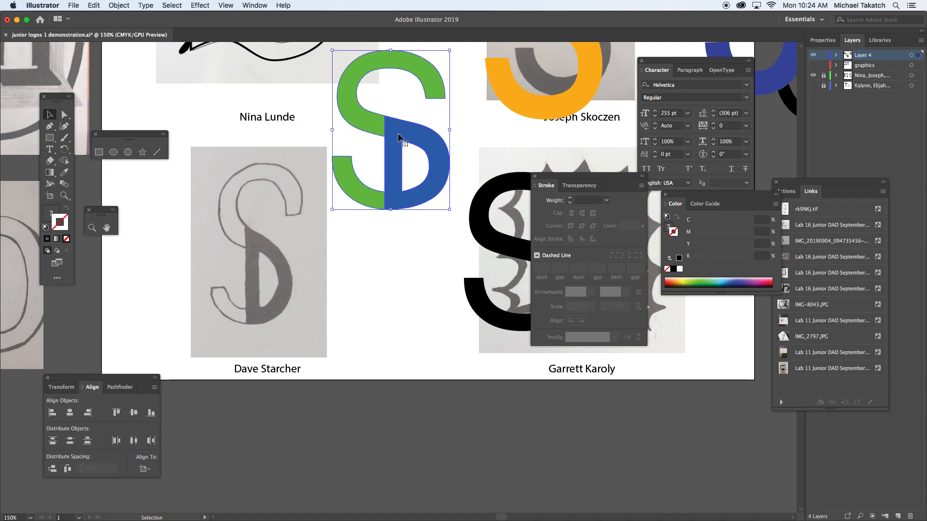
{"action": "left_click_drag", "start_coordinate": [402, 135], "coordinate": [405, 304]}
{"action": "left_click", "coordinate": [462, 328]}
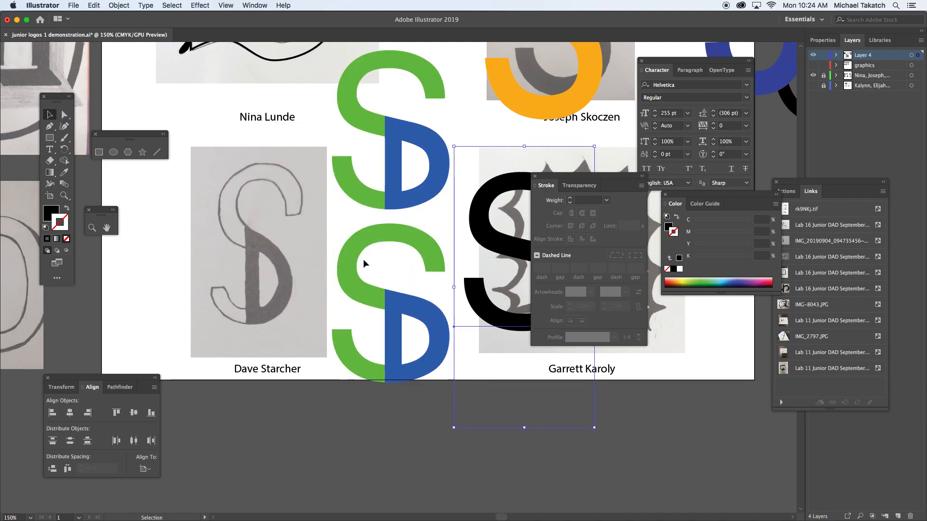
Recolour the lower logo, giving the S pieces a white fill with 1 pt black stroke and the D a black fill with white stroke.
{"action": "left_click", "coordinate": [348, 259]}
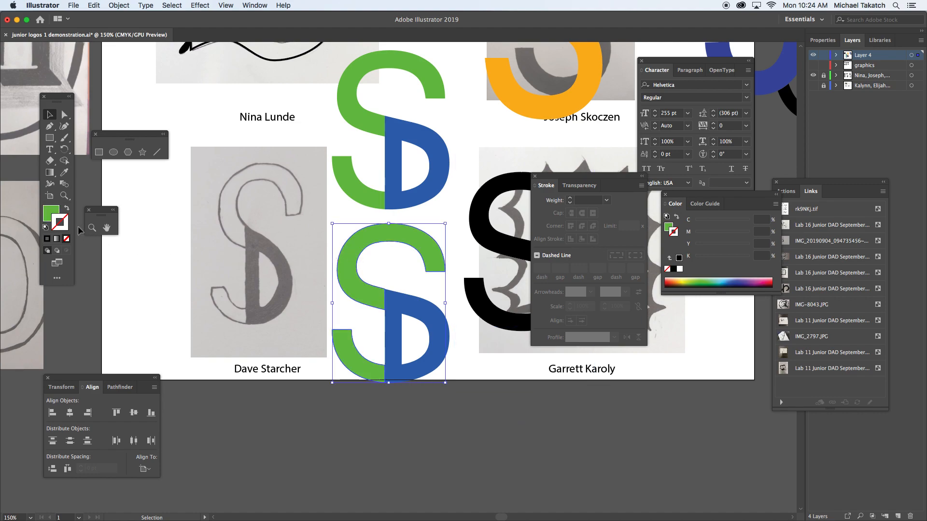
{"action": "left_click", "coordinate": [46, 227]}
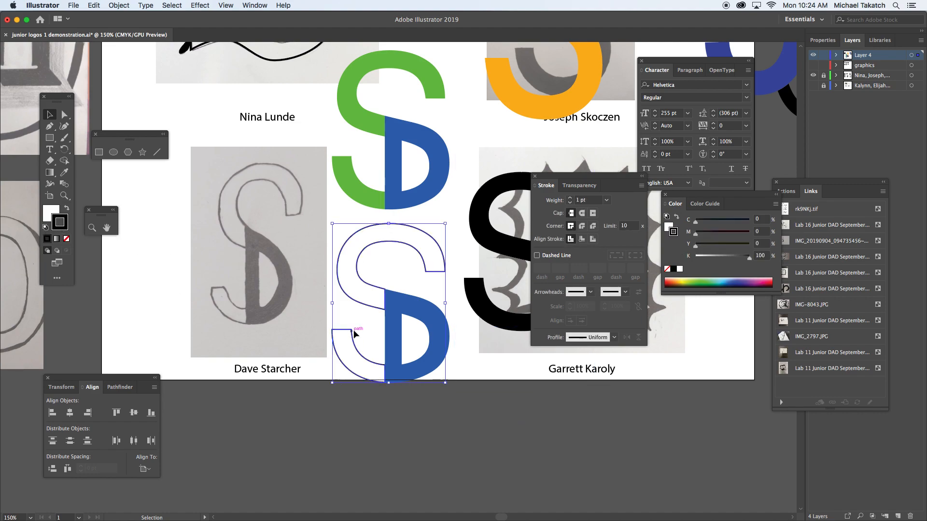
{"action": "left_click", "coordinate": [390, 303]}
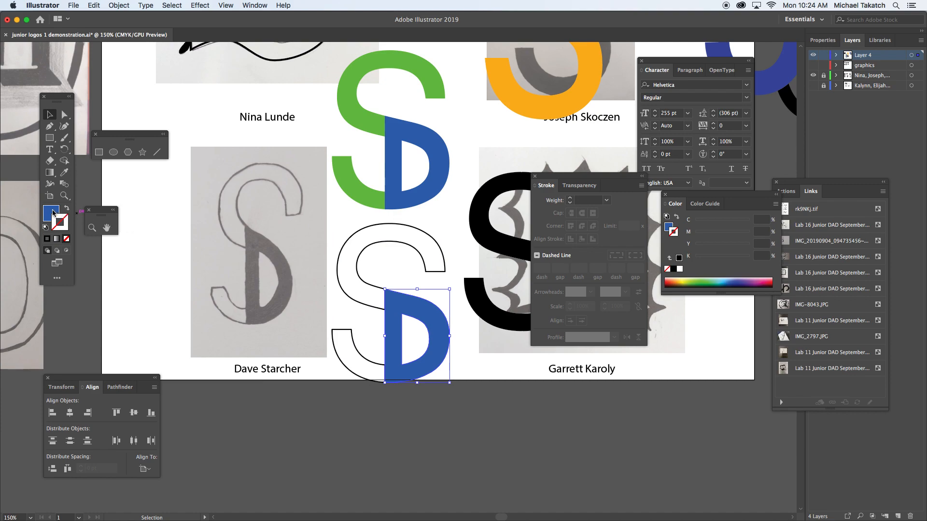
{"action": "left_click", "coordinate": [45, 227]}
{"action": "left_click", "coordinate": [67, 209]}
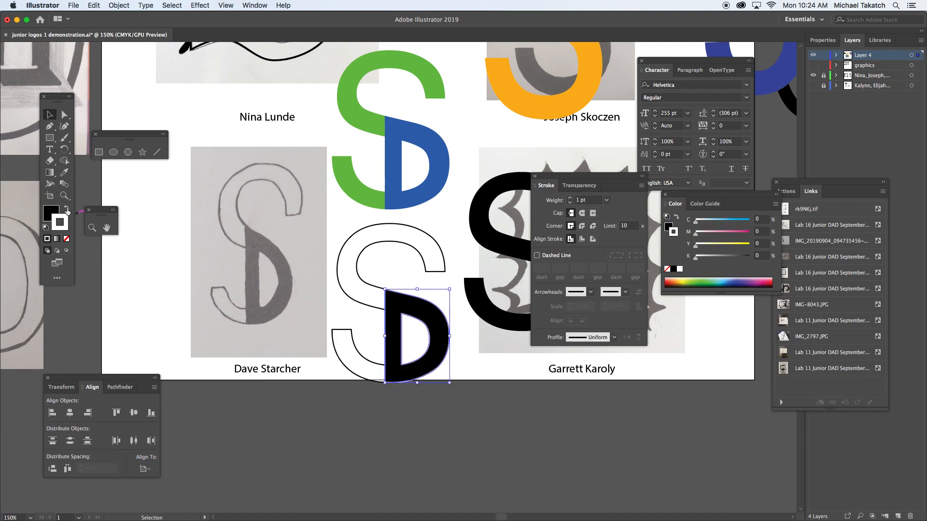
{"action": "left_click", "coordinate": [478, 367]}
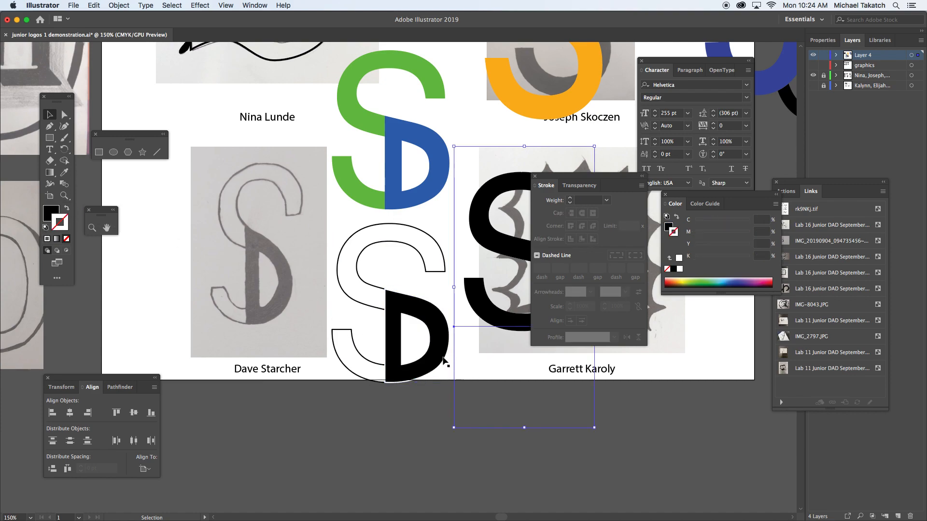
Remove the white stroke from the lower logo's black D.
{"action": "left_click", "coordinate": [395, 314]}
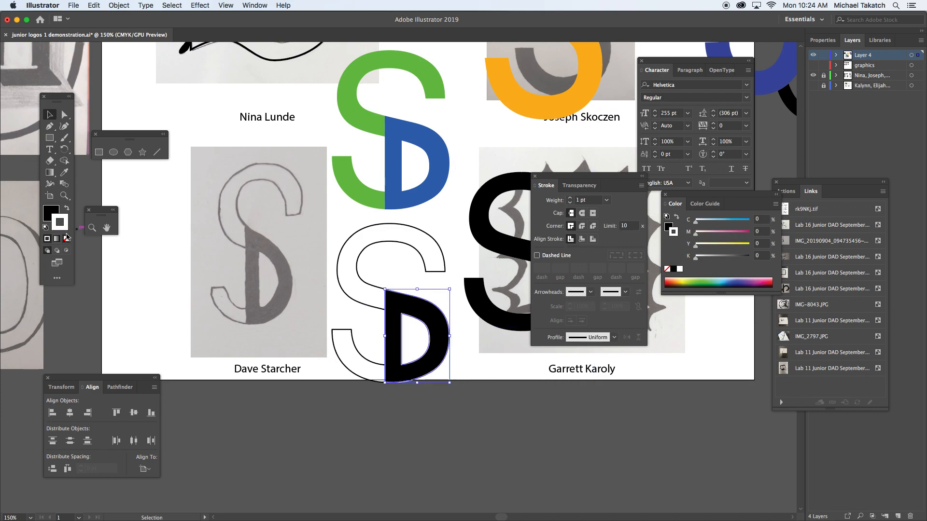
{"action": "left_click", "coordinate": [479, 376]}
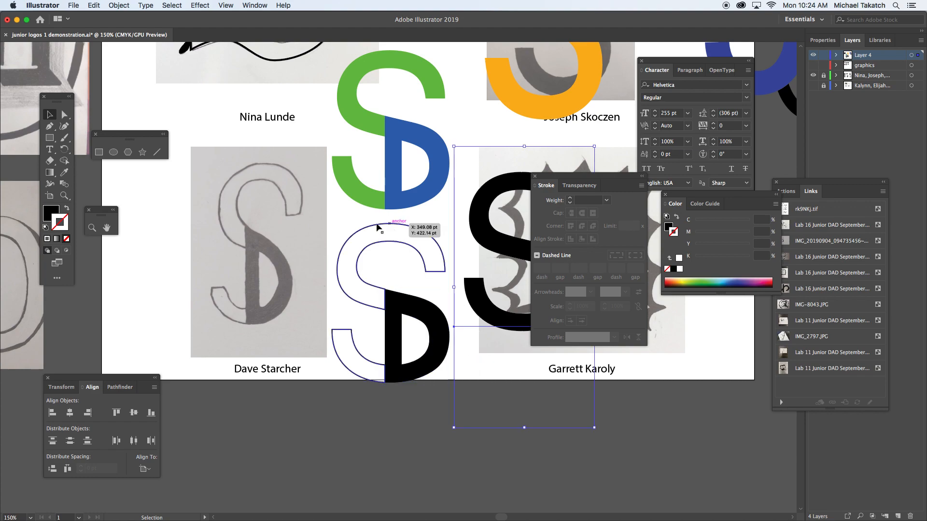
{"action": "left_click", "coordinate": [351, 224]}
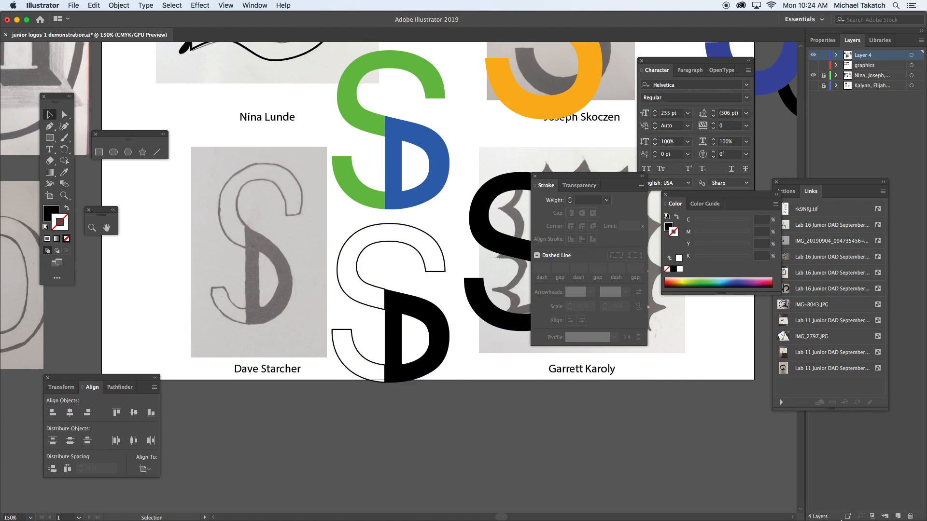
Trace the centre of the sketched S from its upper terminal to the top of the D with the Pen tool, unfilled with black stroke.
{"action": "key", "text": "super+1"}
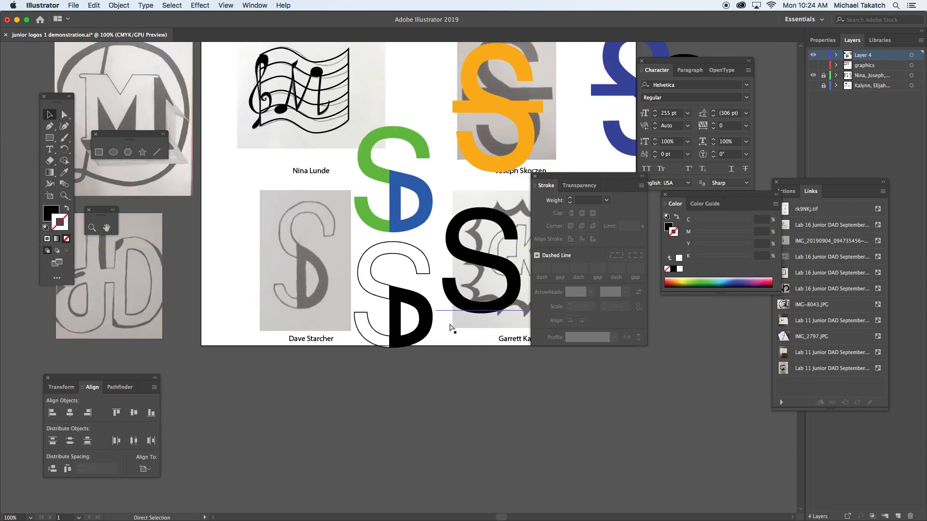
{"action": "key", "text": "super+equal"}
{"action": "key", "text": "super+equal"}
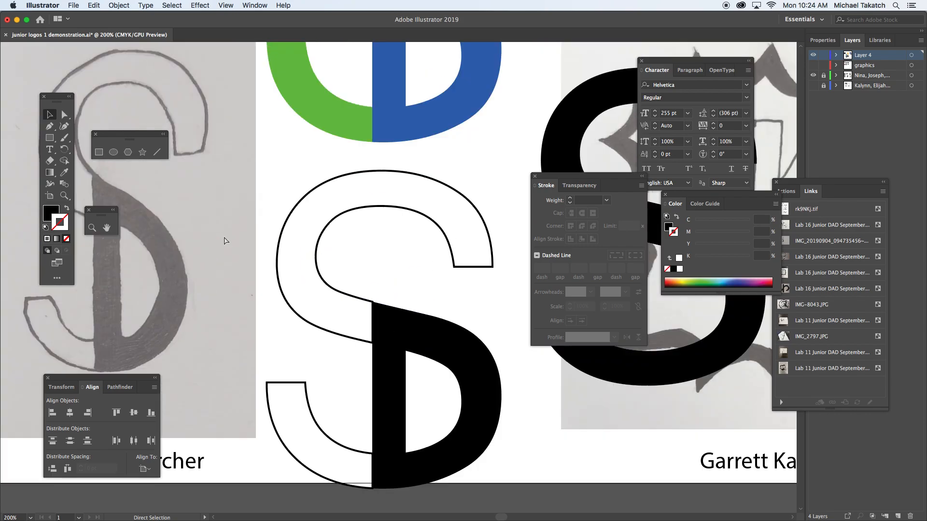
{"action": "left_click_drag", "start_coordinate": [171, 213], "coordinate": [392, 265]}
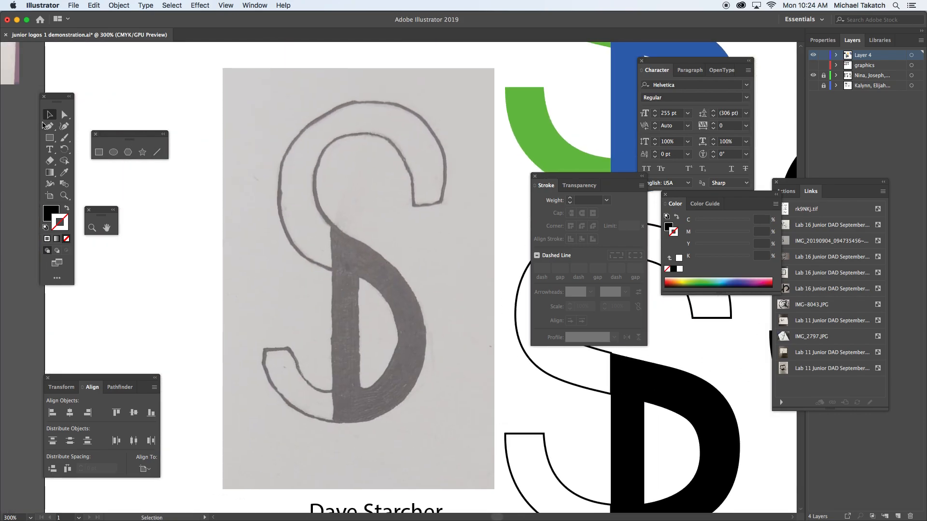
{"action": "left_click", "coordinate": [49, 127]}
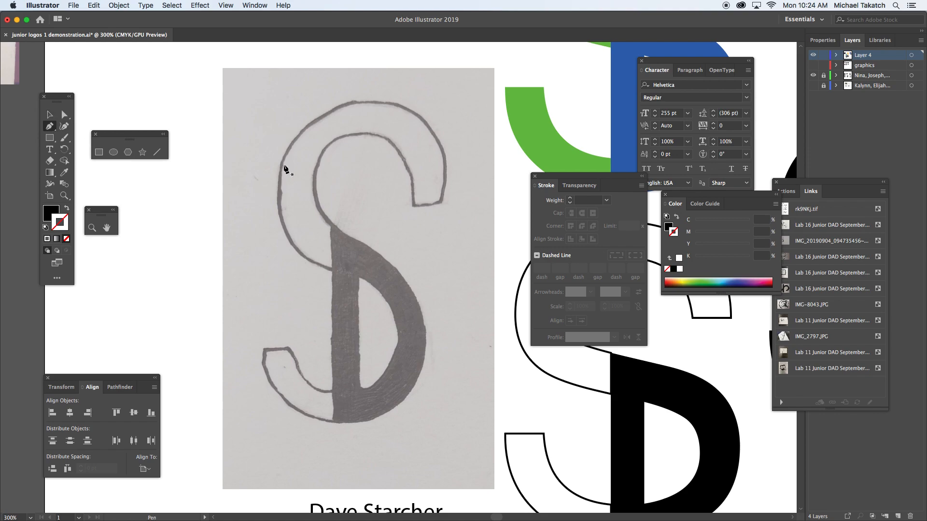
{"action": "left_click", "coordinate": [426, 205]}
{"action": "left_click_drag", "start_coordinate": [363, 119], "coordinate": [283, 118]}
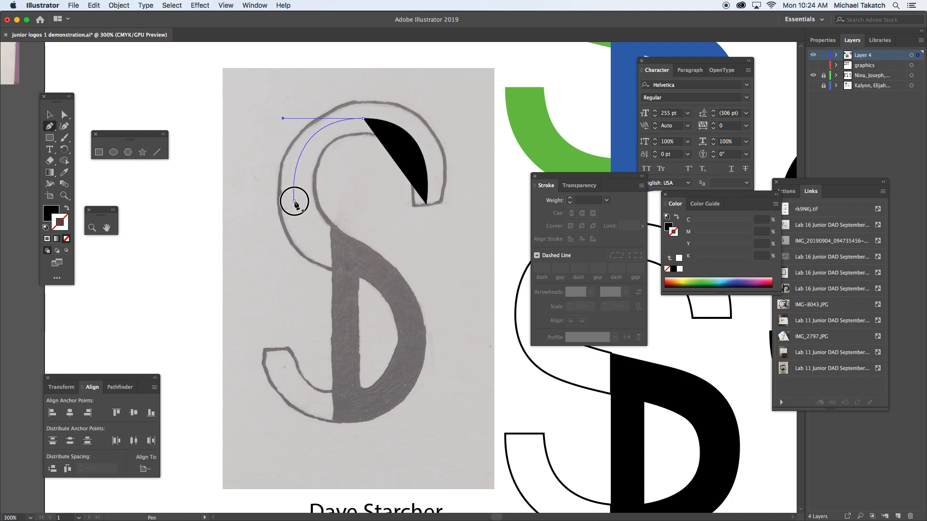
{"action": "left_click", "coordinate": [294, 200]}
{"action": "left_click_drag", "start_coordinate": [350, 260], "coordinate": [400, 276]}
{"action": "left_click", "coordinate": [67, 210]}
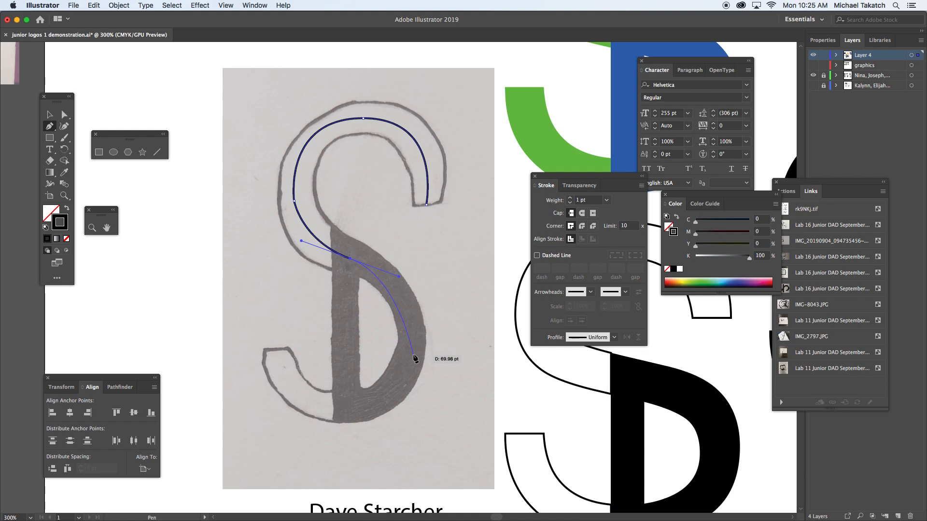
Continue the centre path around the sketch's lower bowl to the S's lower terminal, and end the path there.
{"action": "left_click_drag", "start_coordinate": [410, 347], "coordinate": [408, 387]}
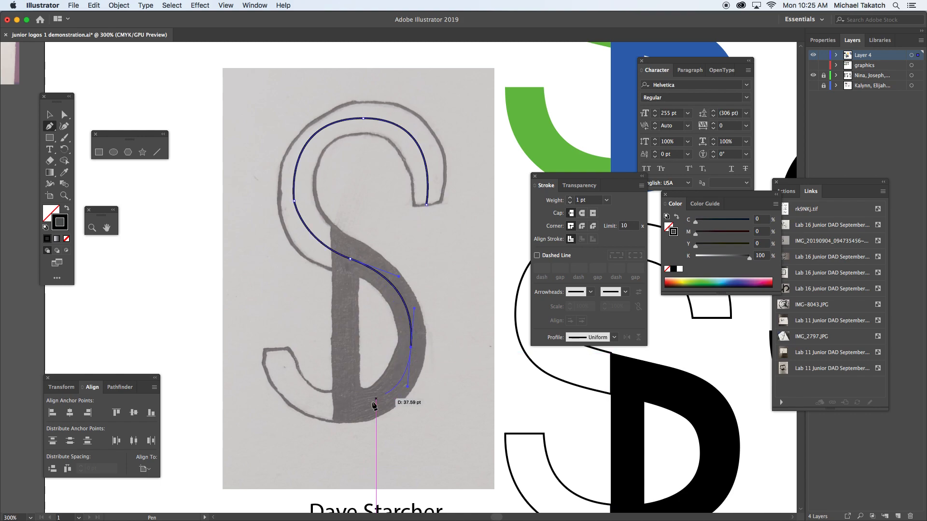
{"action": "left_click", "coordinate": [342, 409]}
{"action": "left_click_drag", "start_coordinate": [342, 408], "coordinate": [304, 410]}
{"action": "left_click_drag", "start_coordinate": [277, 349], "coordinate": [276, 314]}
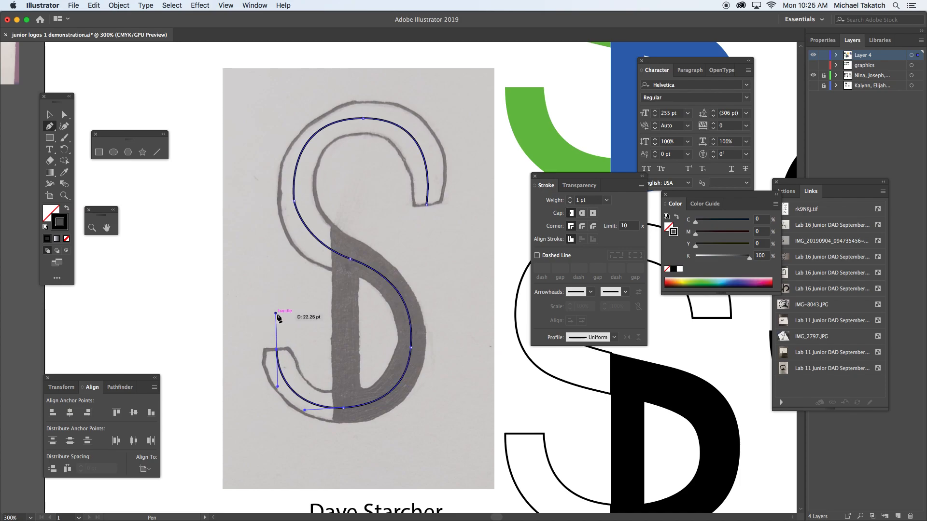
{"action": "left_click", "coordinate": [243, 287], "text": "super"}
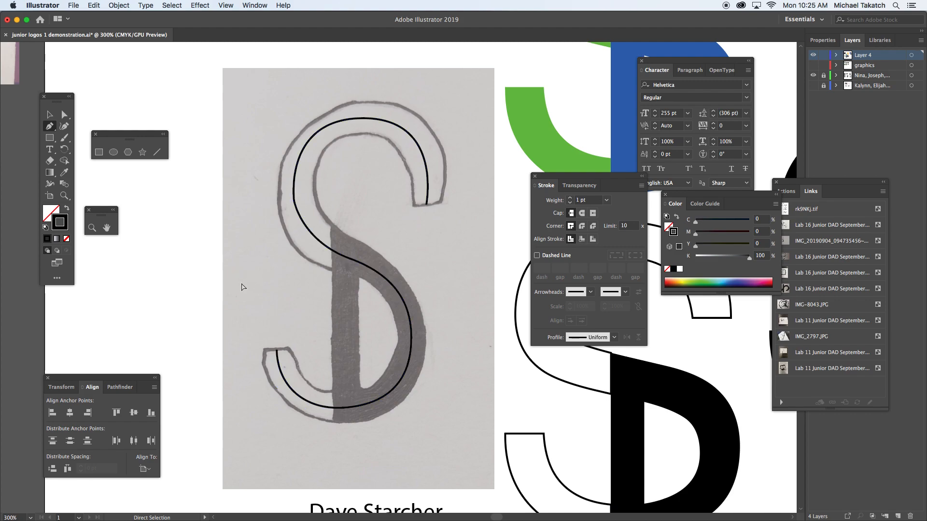
Draw a straight vertical line for the D's stem from the middle of the S path down to its lower curve.
{"action": "left_click", "coordinate": [347, 257]}
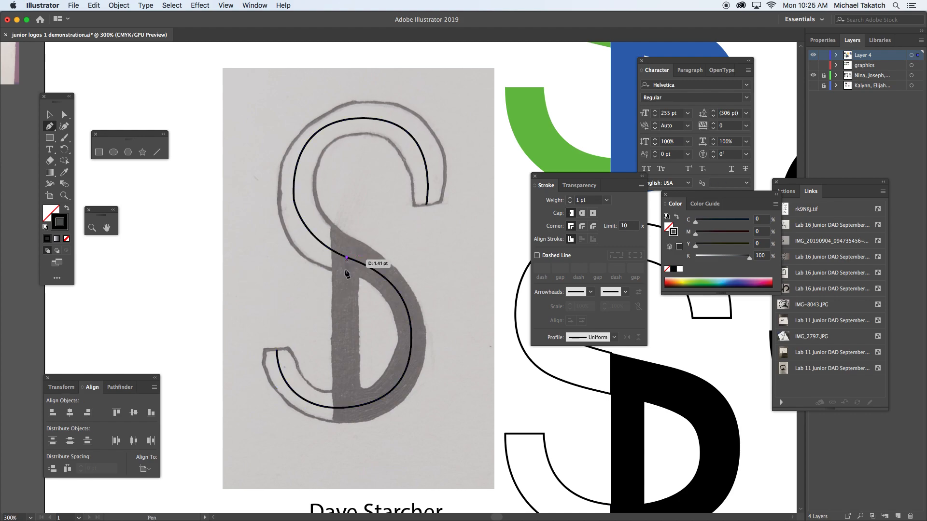
{"action": "left_click", "coordinate": [347, 408]}
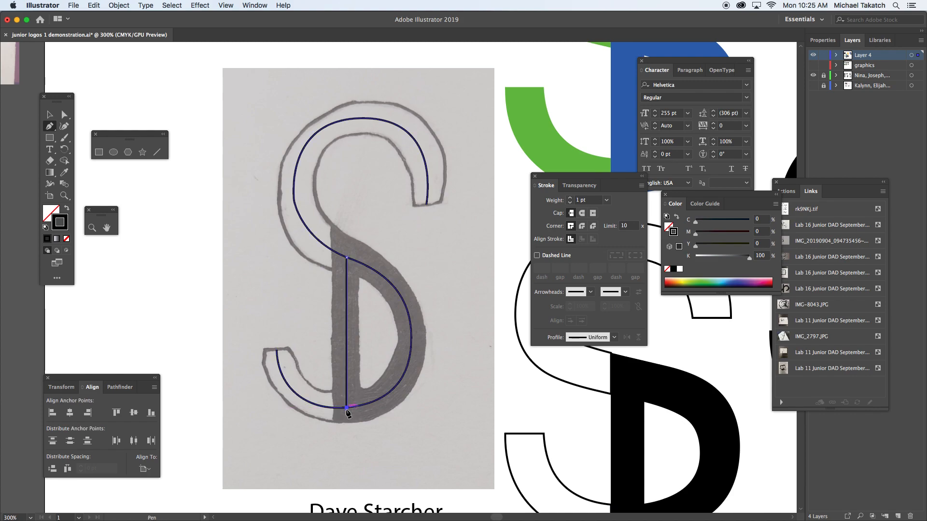
{"action": "key", "text": "v"}
{"action": "left_click", "coordinate": [255, 282]}
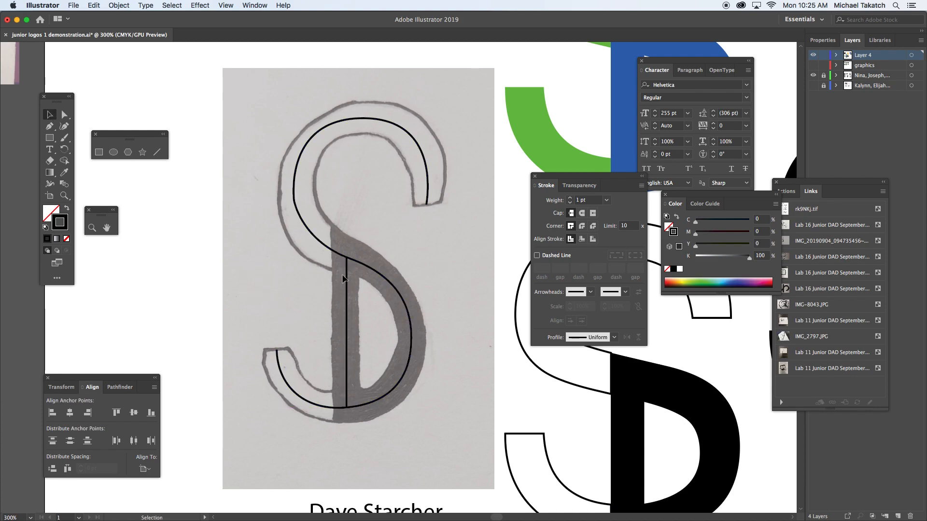
Set the stroke weight of the S path and the stem line to 23 pt to match the sketch's thickness.
{"action": "left_click_drag", "start_coordinate": [312, 254], "coordinate": [376, 291]}
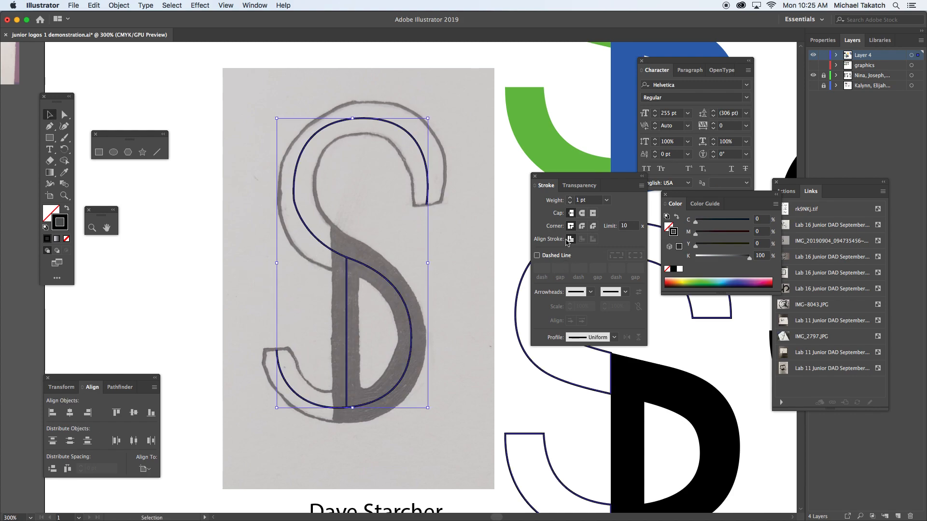
{"action": "left_click", "coordinate": [584, 200]}
{"action": "key", "text": "Up"}
{"action": "key", "text": "Up"}
{"action": "key", "text": "Up"}
{"action": "key", "text": "Up"}
{"action": "key", "text": "Up"}
{"action": "key", "text": "Up"}
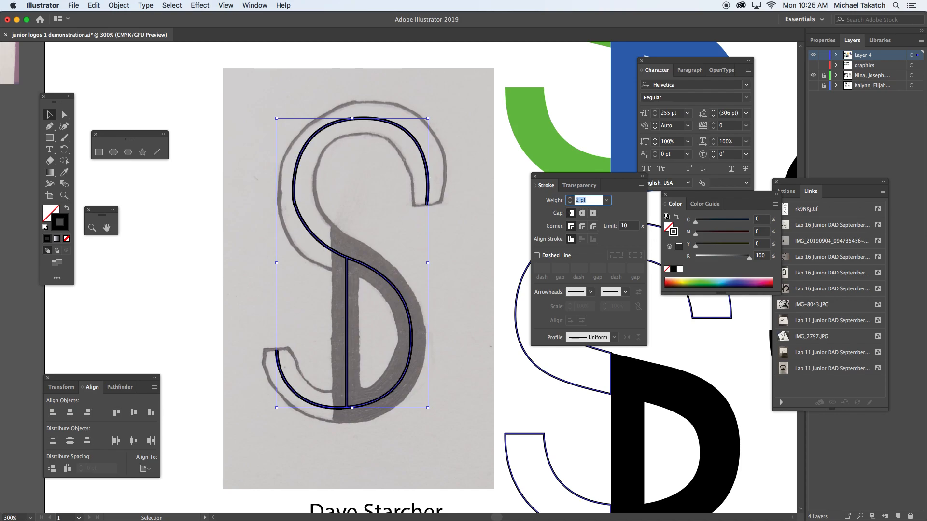
{"action": "key", "text": "Up"}
{"action": "key", "text": "Up"}
{"action": "key", "text": "Up"}
{"action": "key", "text": "Up"}
{"action": "key", "text": "Up"}
{"action": "key", "text": "Up"}
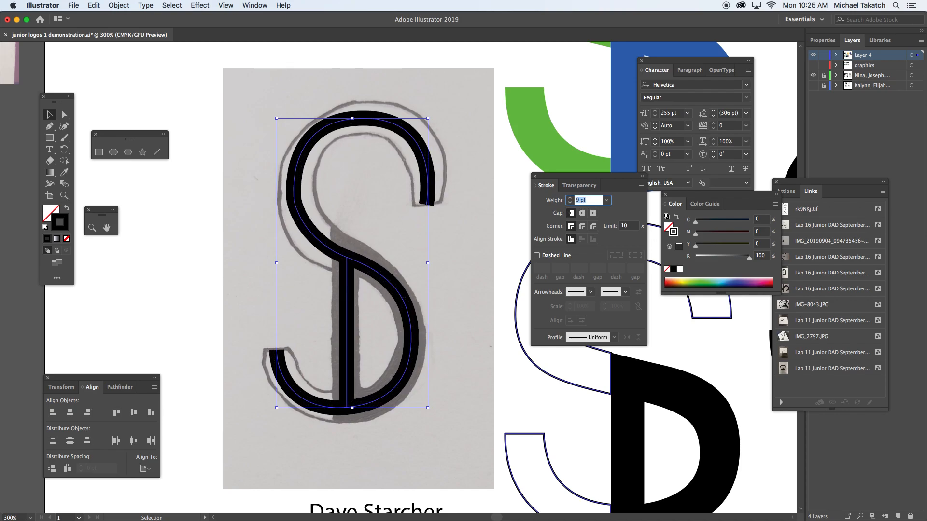
{"action": "key", "text": "Up"}
{"action": "key", "text": "Up"}
{"action": "key", "text": "Up"}
{"action": "key", "text": "Up"}
{"action": "key", "text": "Up"}
{"action": "key", "text": "Up"}
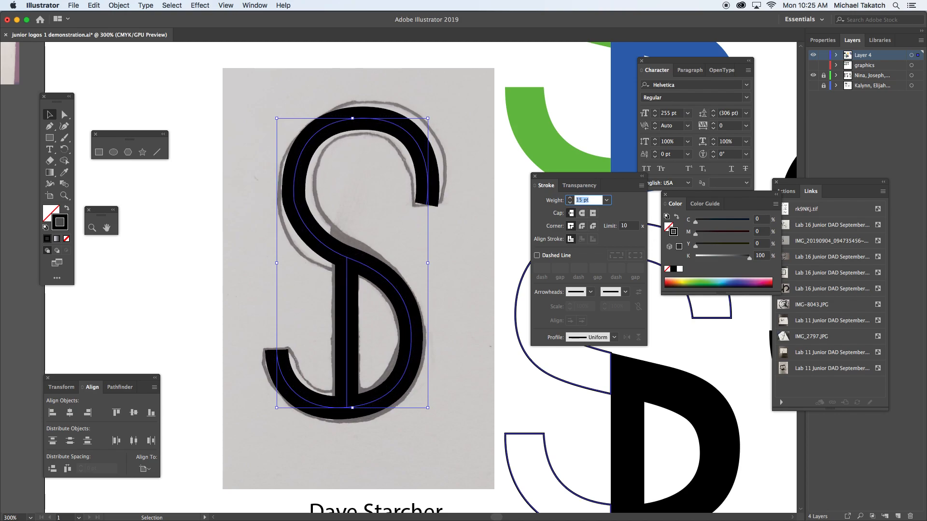
{"action": "key", "text": "Up"}
{"action": "key", "text": "Up"}
{"action": "key", "text": "Up"}
{"action": "key", "text": "Up"}
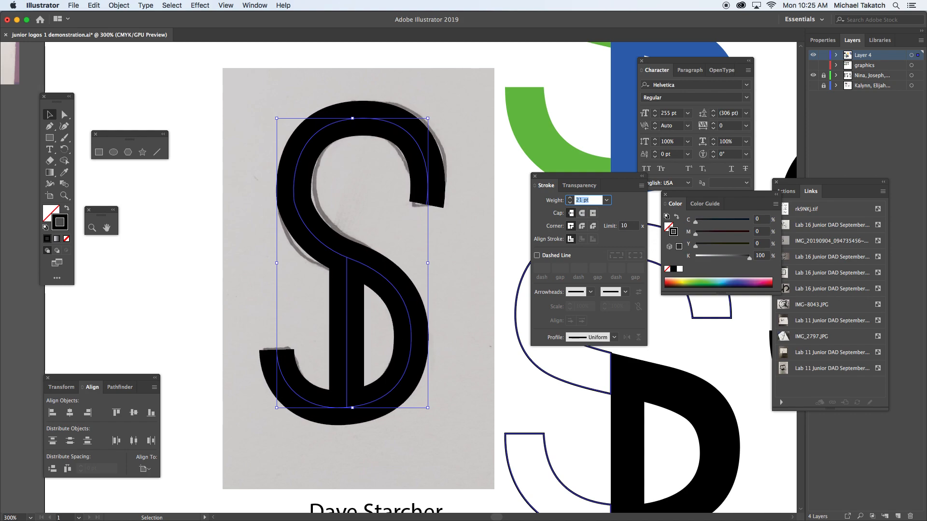
{"action": "left_click", "coordinate": [246, 220]}
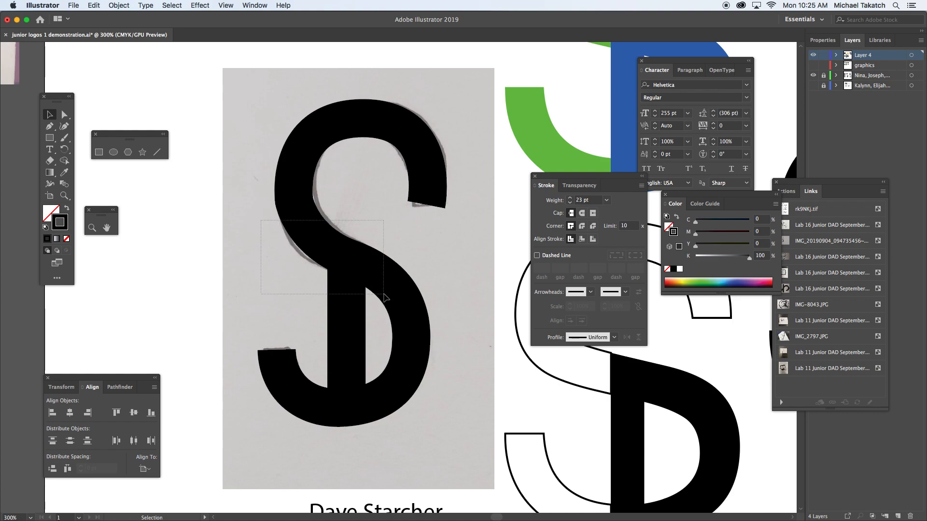
Outline the strokes of the S path and stem, and give the resulting shapes no fill and a 1 pt black stroke.
{"action": "left_click", "coordinate": [371, 287]}
{"action": "left_click", "coordinate": [119, 9]}
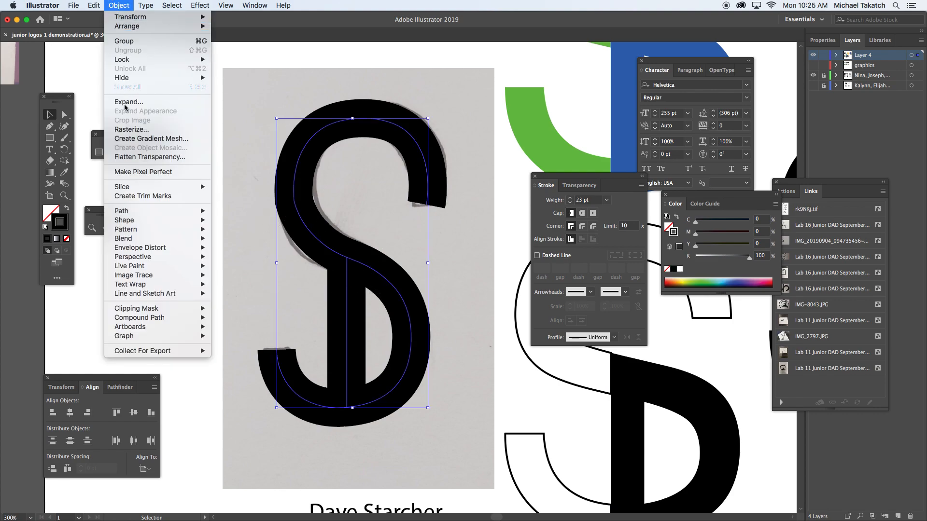
{"action": "mouse_move", "coordinate": [202, 215]}
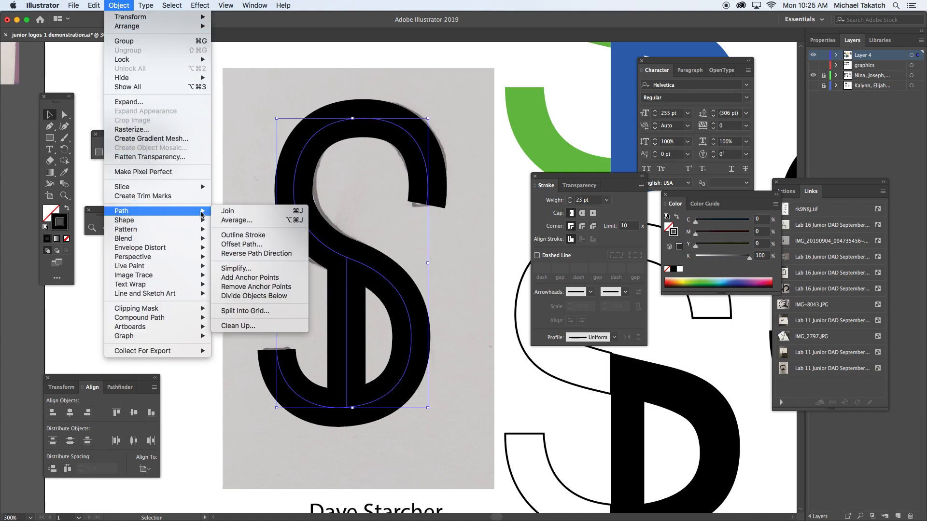
{"action": "left_click", "coordinate": [251, 235]}
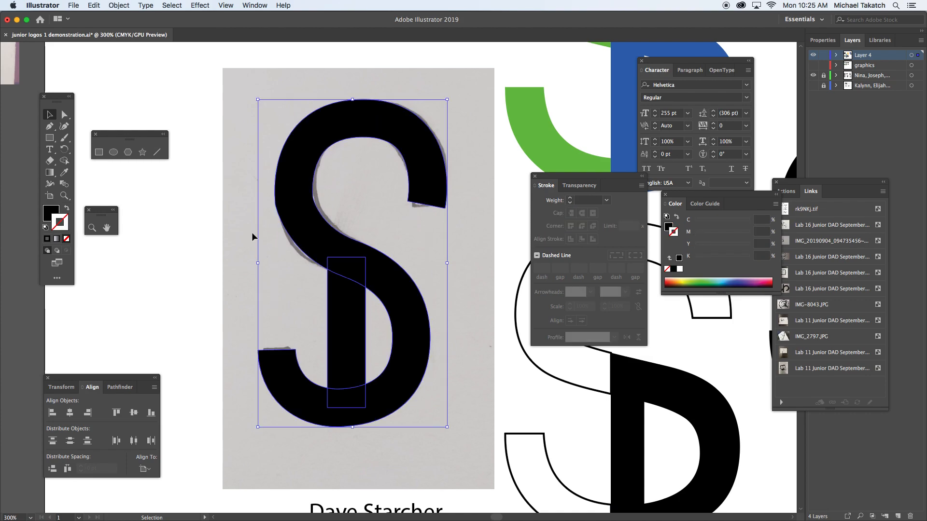
{"action": "left_click", "coordinate": [67, 209]}
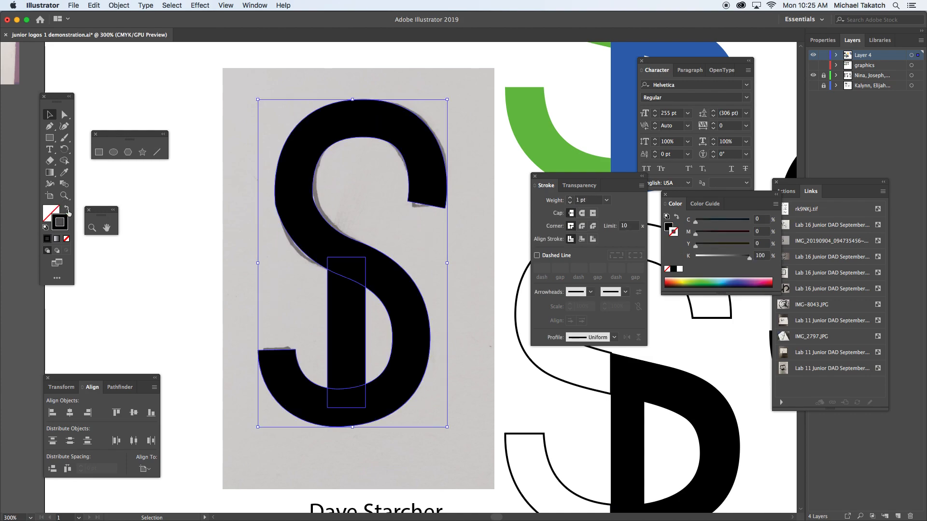
{"action": "left_click", "coordinate": [201, 222]}
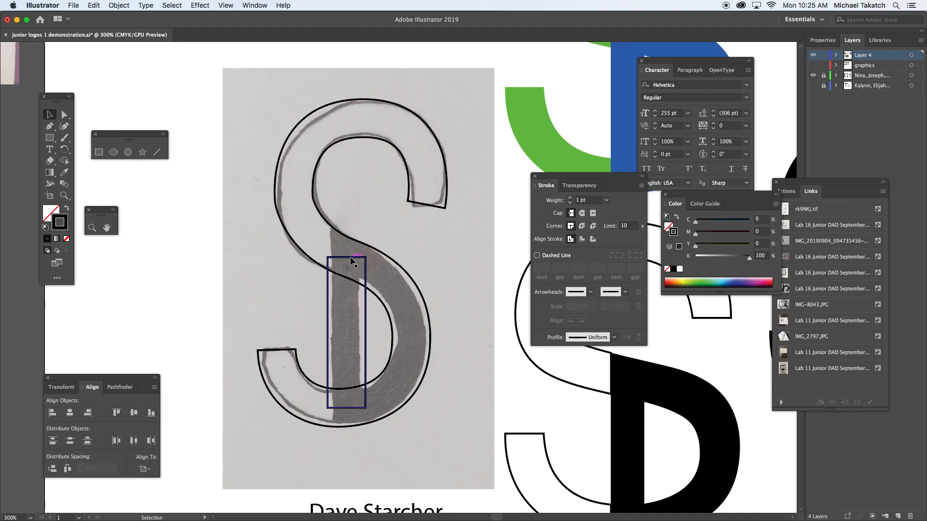
Stretch the stem rectangle past the S's middle and bottom curves, and select it together with the S outline.
{"action": "left_click_drag", "start_coordinate": [348, 259], "coordinate": [345, 211]}
{"action": "left_click_drag", "start_coordinate": [346, 408], "coordinate": [347, 439]}
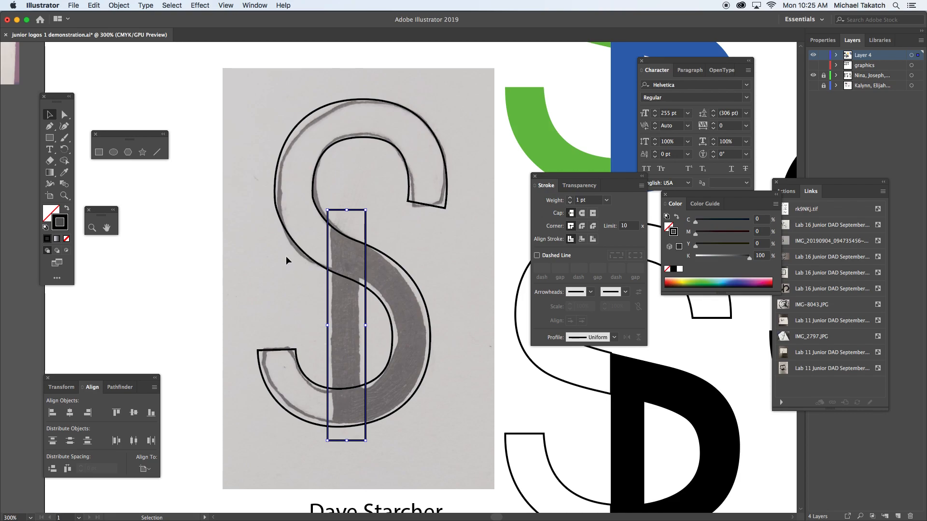
{"action": "left_click", "coordinate": [392, 308], "text": "shift"}
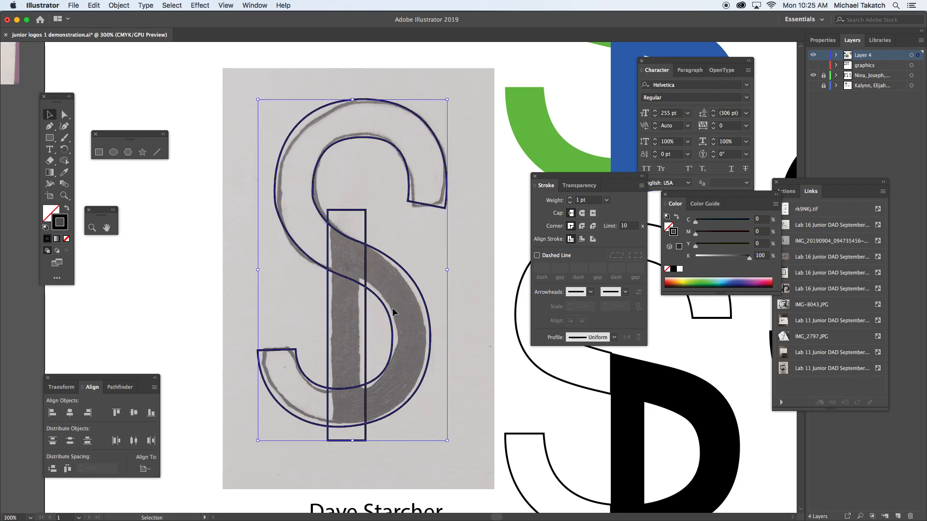
Give the S outline and the stem rectangle a green fill (C 61.96, M 0, Y 100, K 0) and no stroke.
{"action": "left_click", "coordinate": [683, 280]}
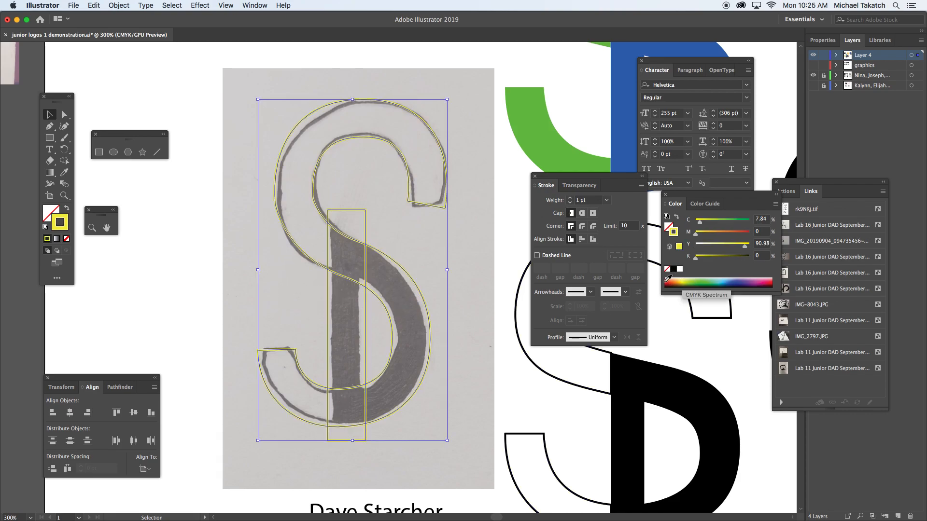
{"action": "left_click", "coordinate": [706, 279]}
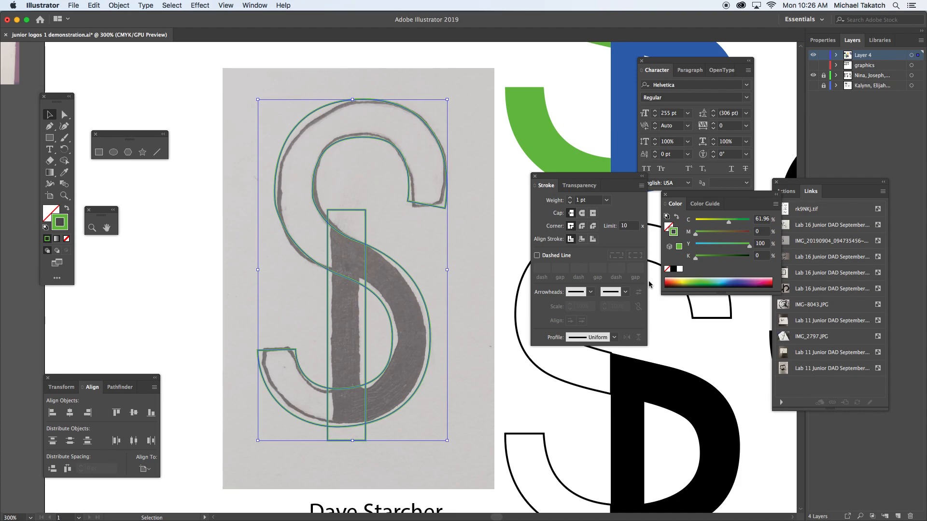
{"action": "key", "text": "shift+x"}
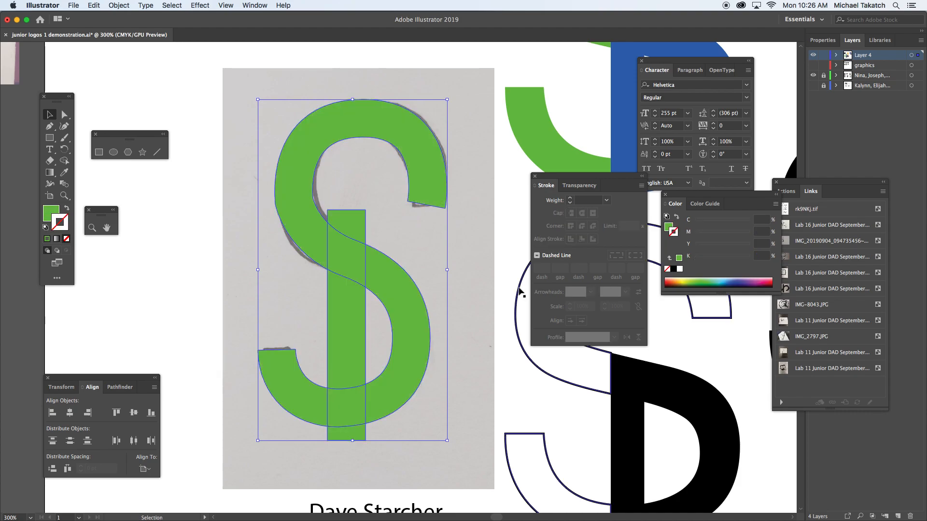
Fill only the stem rectangle with dark blue (C 96.86, M 91.76, Y 0, K 0) and remove its stroke.
{"action": "left_click", "coordinate": [337, 305]}
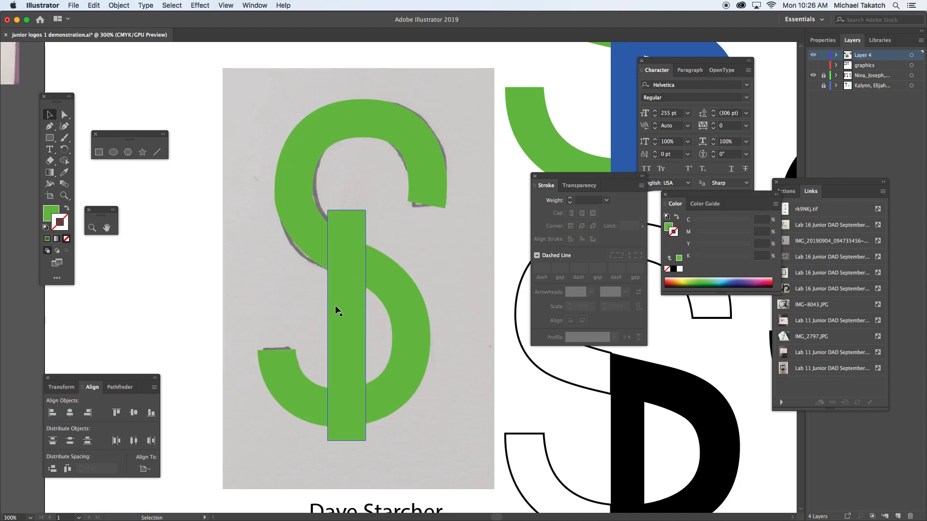
{"action": "left_click", "coordinate": [740, 281]}
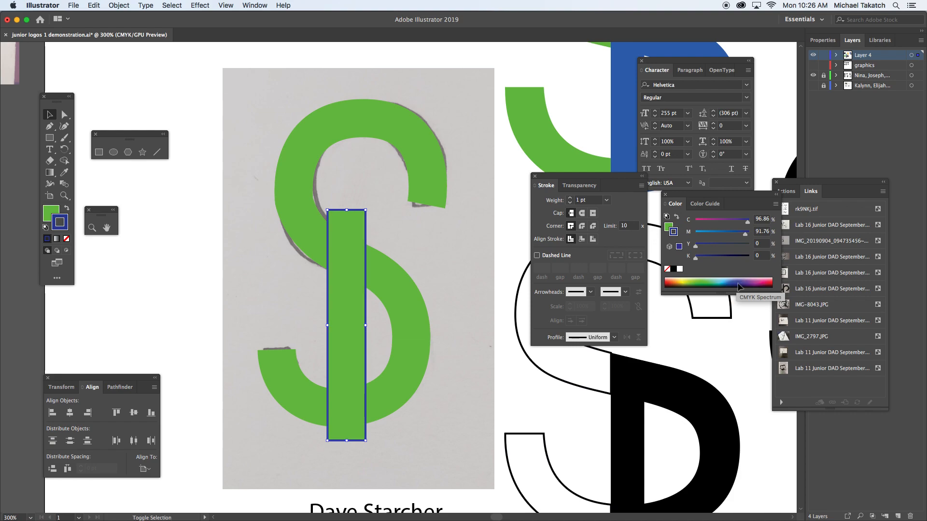
{"action": "key", "text": "shift+x"}
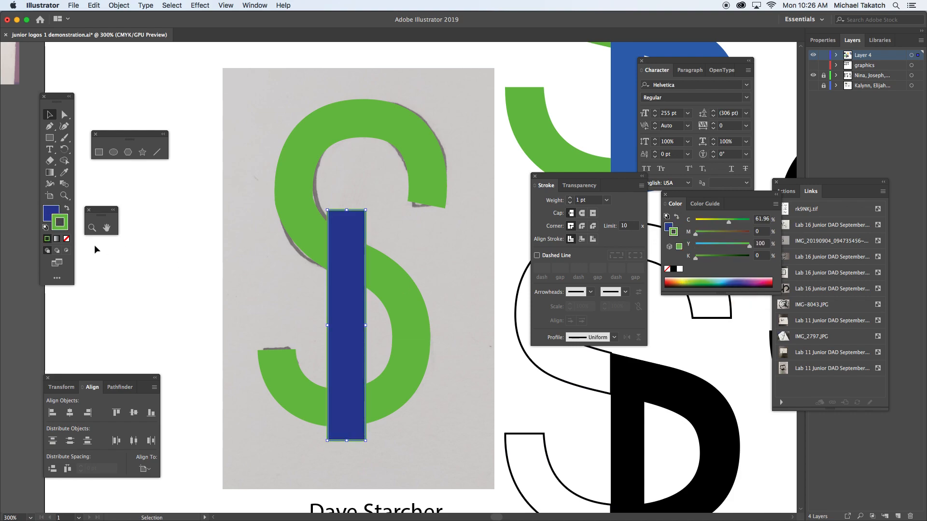
{"action": "left_click", "coordinate": [67, 239]}
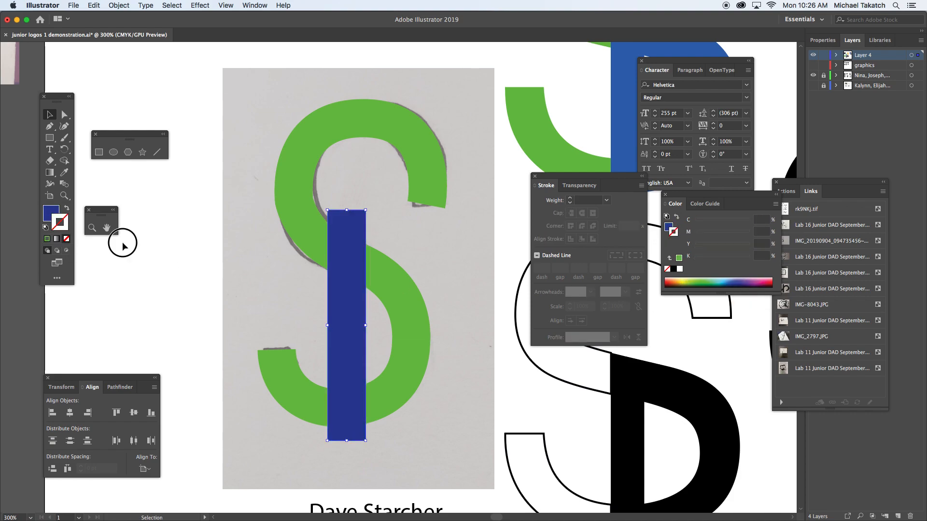
Select the S and the stem together and cut off the stem's ends above and below the S with Shape Builder.
{"action": "left_click", "coordinate": [294, 195]}
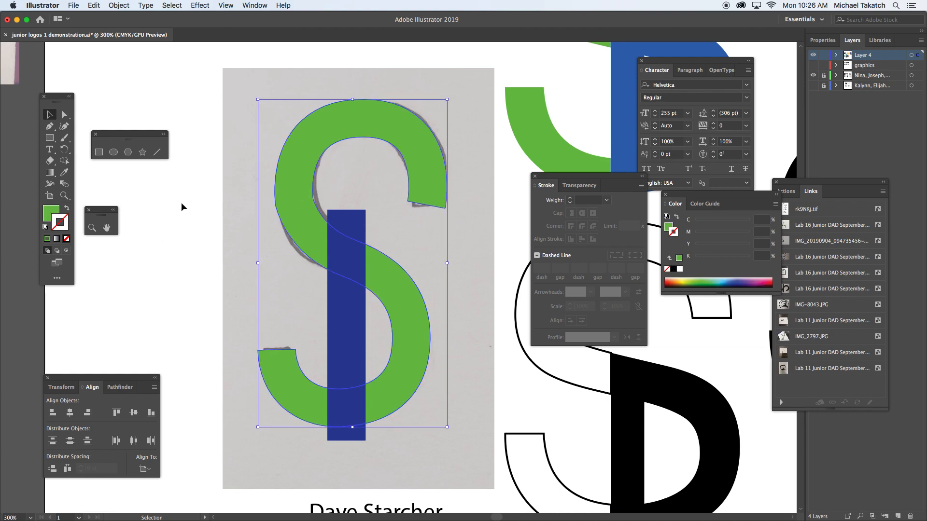
{"action": "left_click", "coordinate": [363, 253], "text": "shift"}
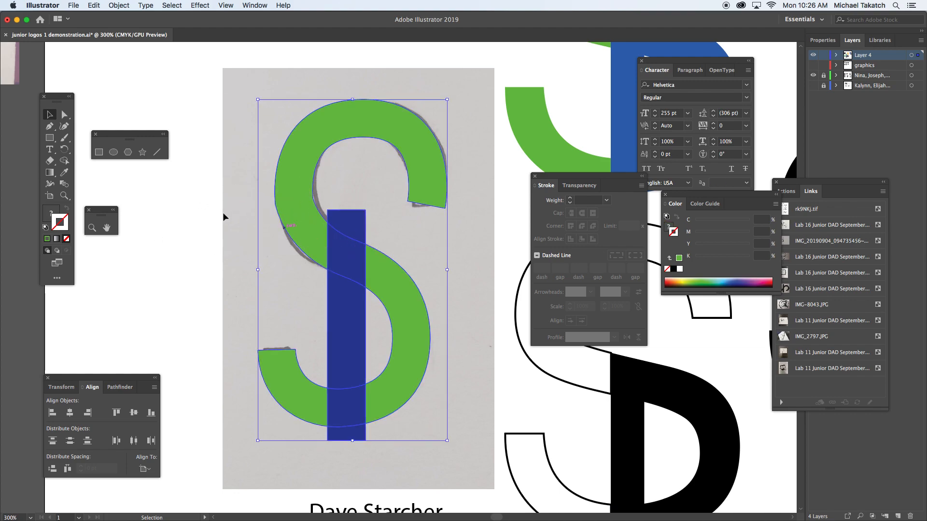
{"action": "left_click", "coordinate": [65, 161]}
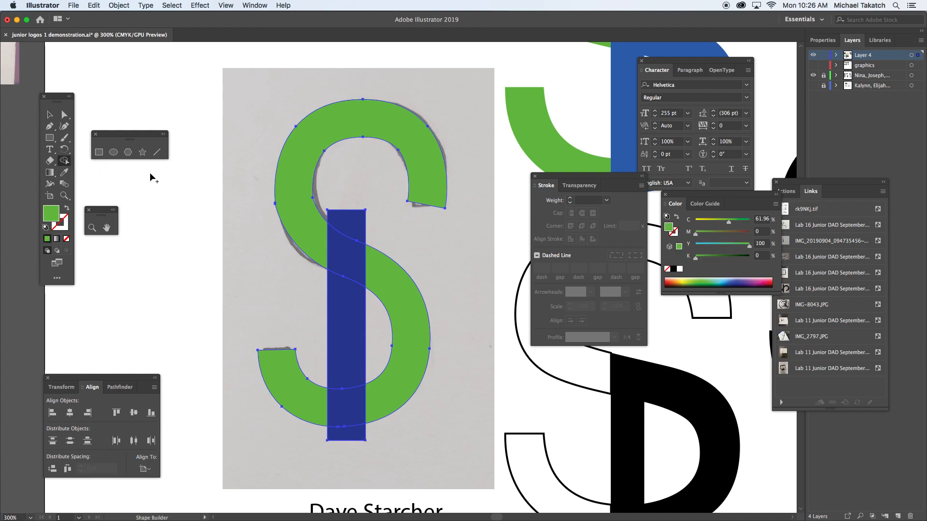
{"action": "left_click", "coordinate": [347, 215], "text": "alt"}
{"action": "left_click", "coordinate": [363, 438], "text": "alt"}
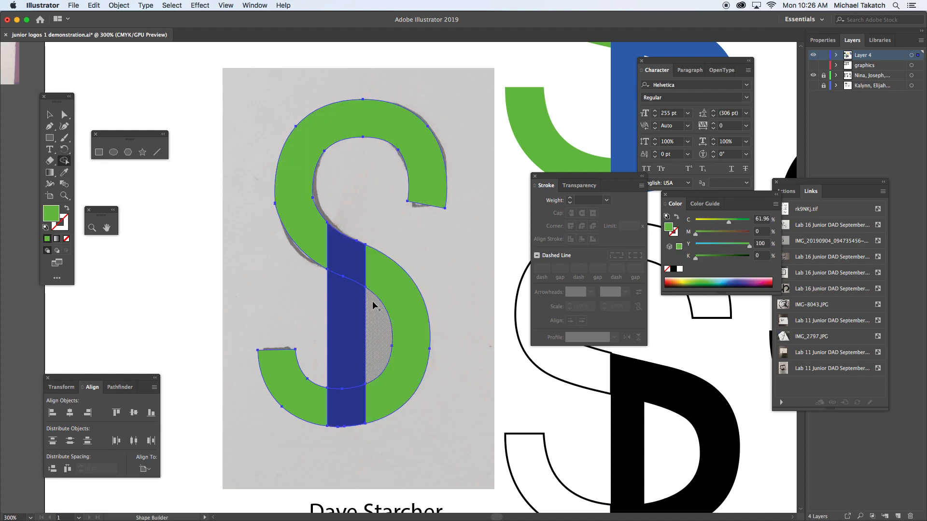
Merge the stem pieces with the S's lower curve using Shape Builder to form one solid D shape.
{"action": "mouse_move", "coordinate": [362, 259]}
{"action": "left_mouse_down"}
{"action": "mouse_move", "coordinate": [385, 275]}
{"action": "mouse_move", "coordinate": [392, 404]}
{"action": "left_mouse_up"}
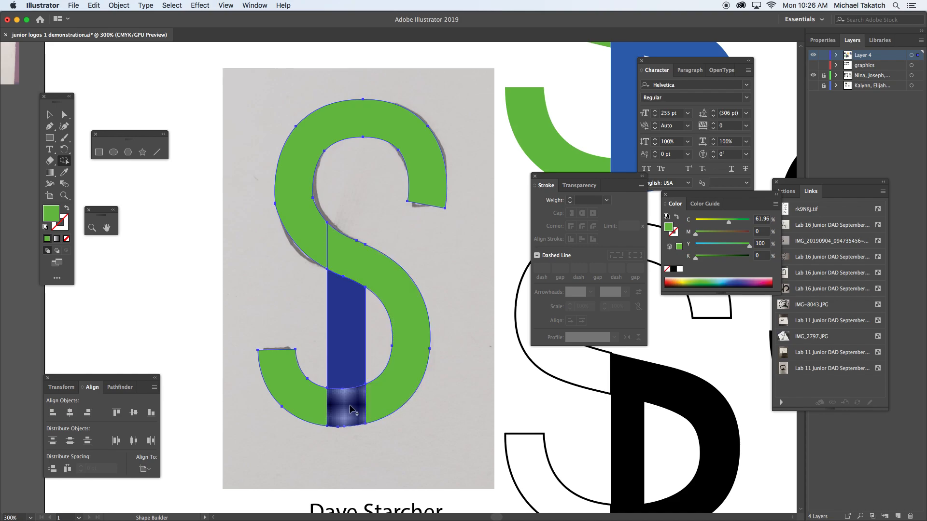
{"action": "left_click_drag", "start_coordinate": [352, 337], "coordinate": [354, 262]}
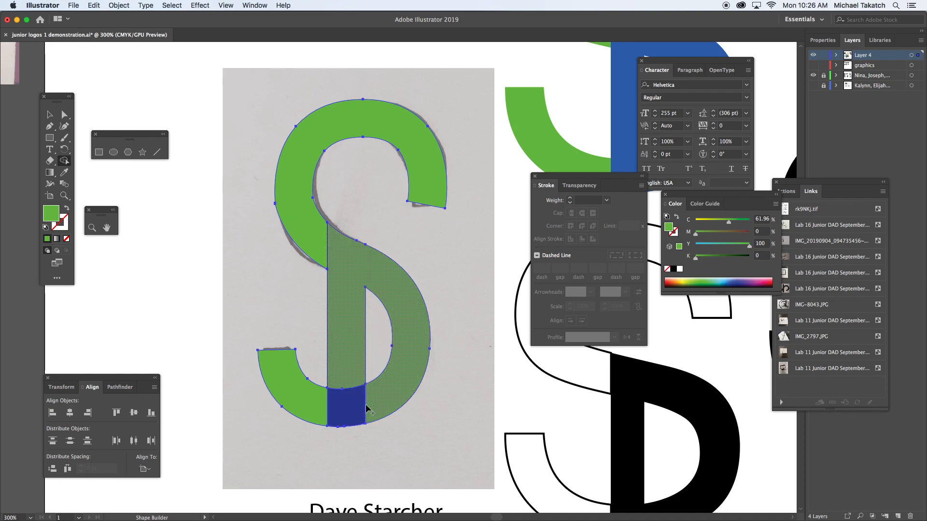
{"action": "left_click_drag", "start_coordinate": [353, 407], "coordinate": [351, 373]}
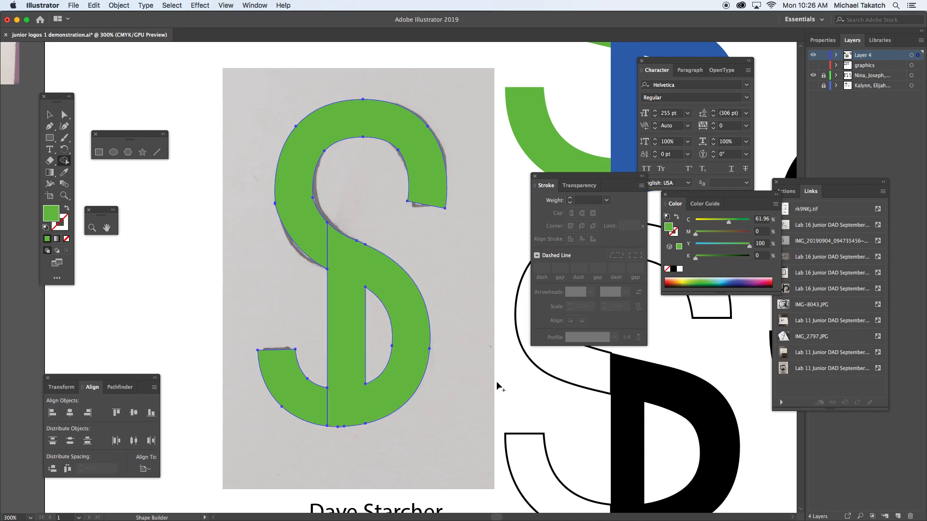
Fill all the S and D shapes with dark red (C 19.22, M 94.12, Y 100, K 10.98) and deselect them.
{"action": "left_click", "coordinate": [734, 281]}
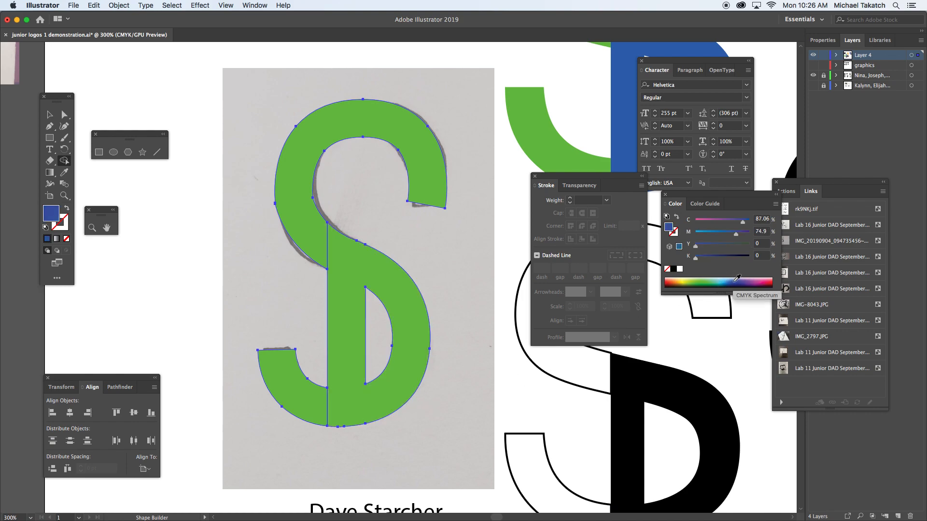
{"action": "left_click", "coordinate": [737, 282]}
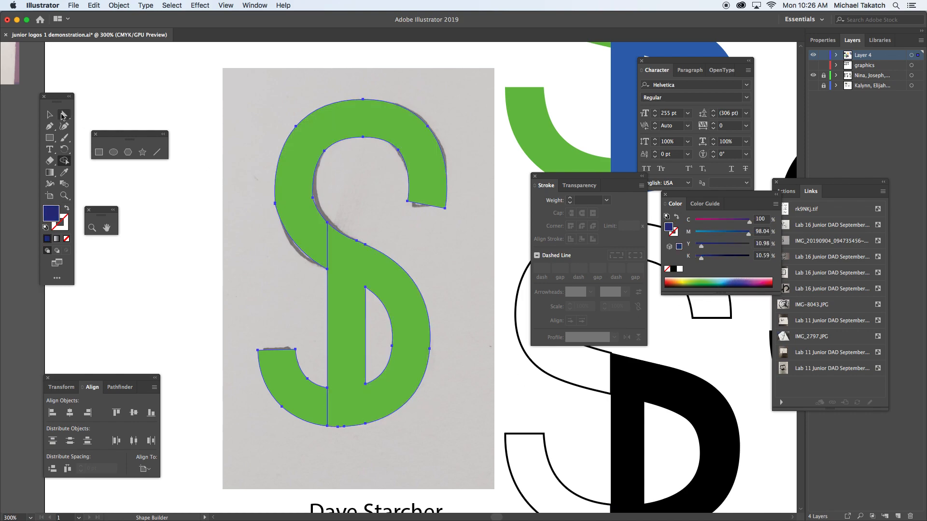
{"action": "left_click", "coordinate": [50, 115]}
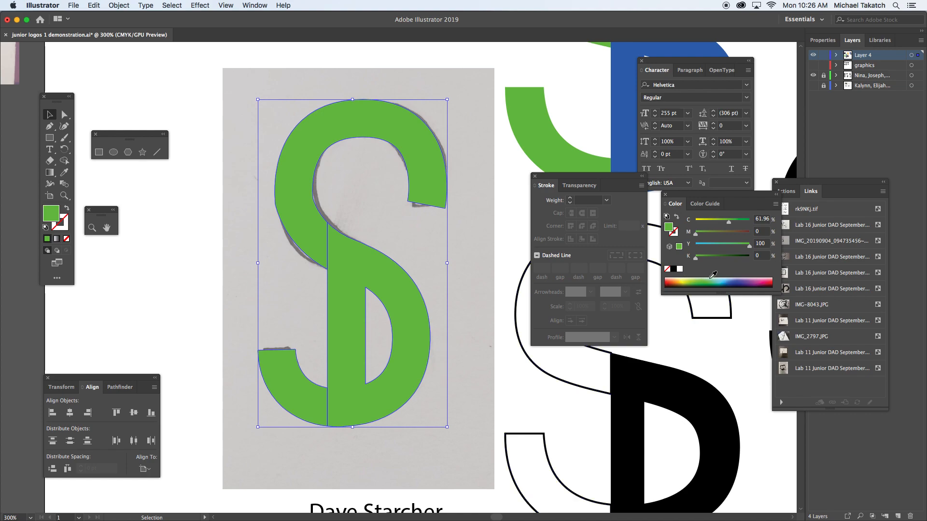
{"action": "left_click", "coordinate": [669, 282]}
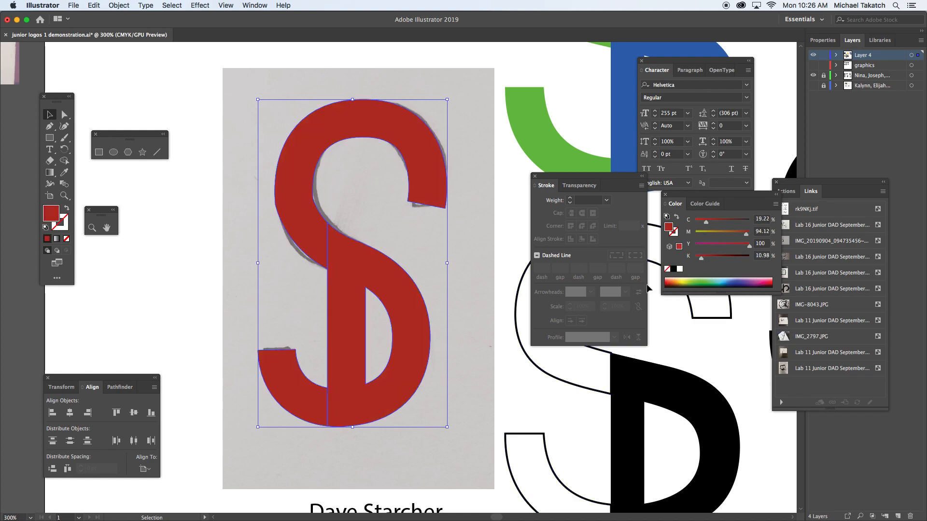
{"action": "left_click", "coordinate": [466, 298]}
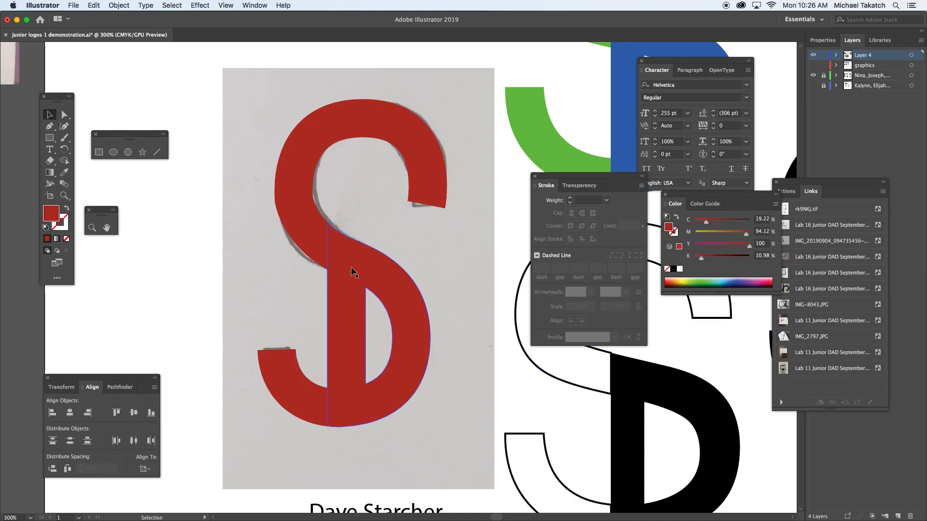
Try yellow and light turquoise fills on the D shape against the red S.
{"action": "left_click", "coordinate": [367, 268]}
{"action": "left_click", "coordinate": [687, 281]}
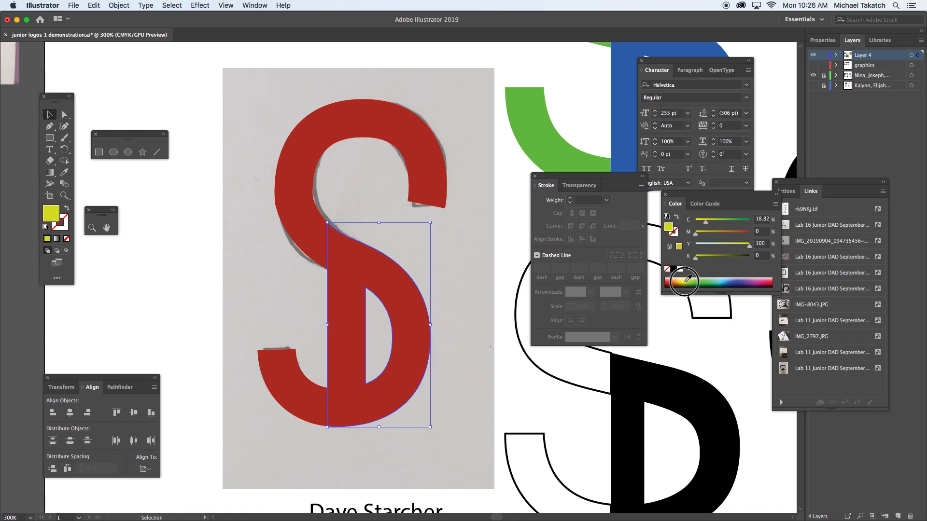
{"action": "left_click", "coordinate": [239, 211]}
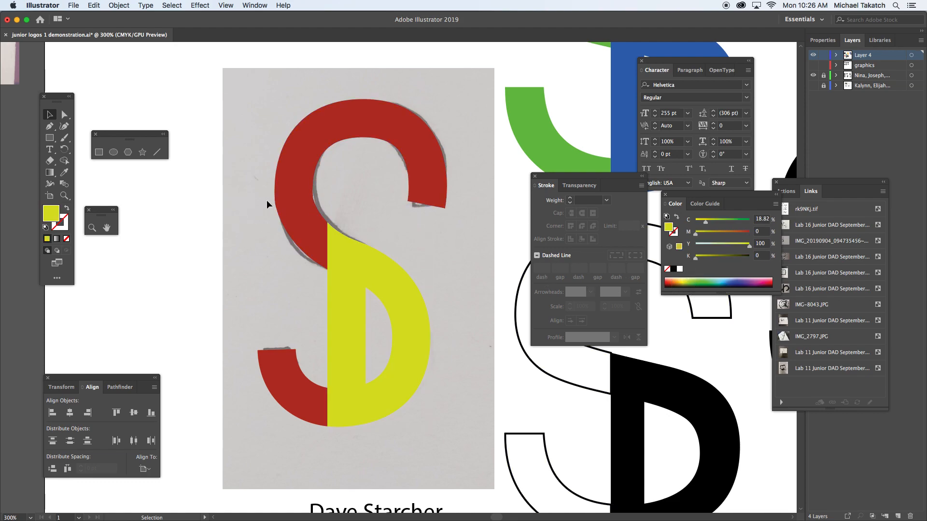
{"action": "left_click", "coordinate": [393, 275]}
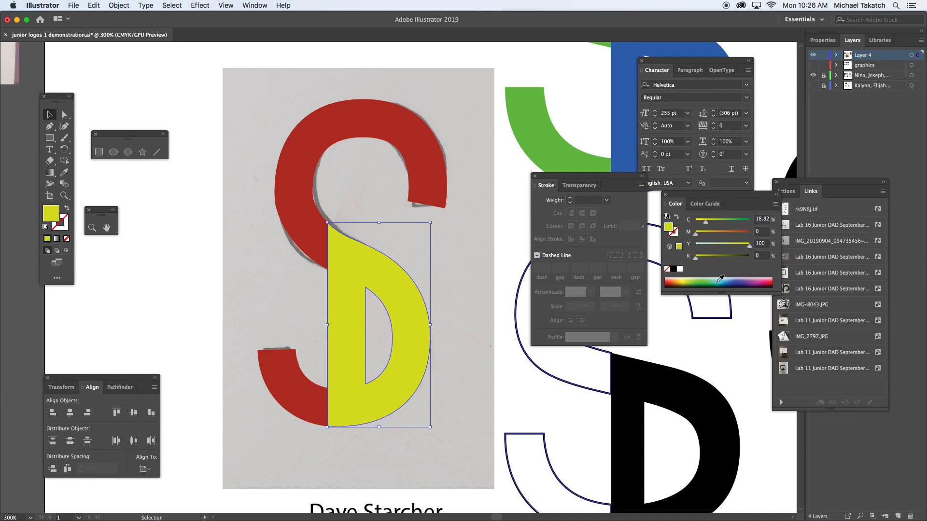
{"action": "left_click", "coordinate": [720, 279]}
{"action": "left_click", "coordinate": [245, 224]}
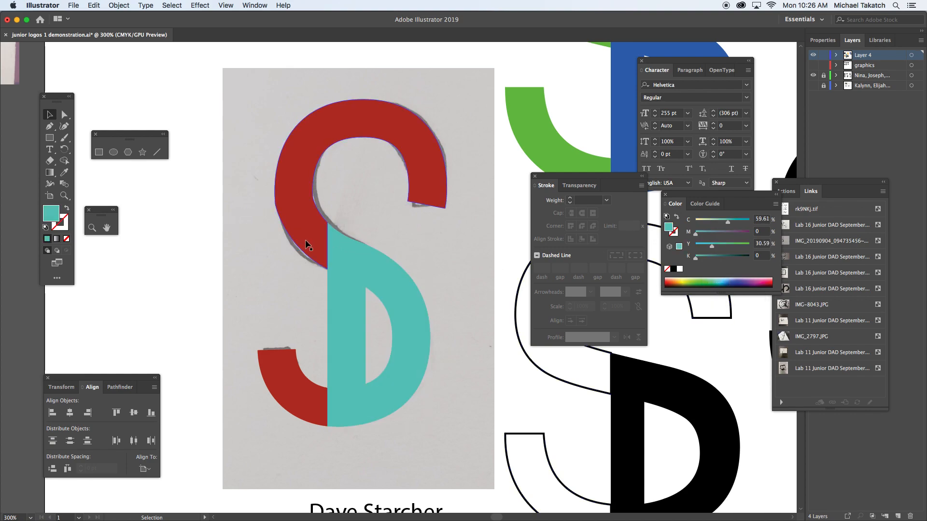
Try a violet-blue fill on the D shape, and settle on teal (C 74.51, M 0, Y 43.92, K 0).
{"action": "left_click", "coordinate": [390, 272]}
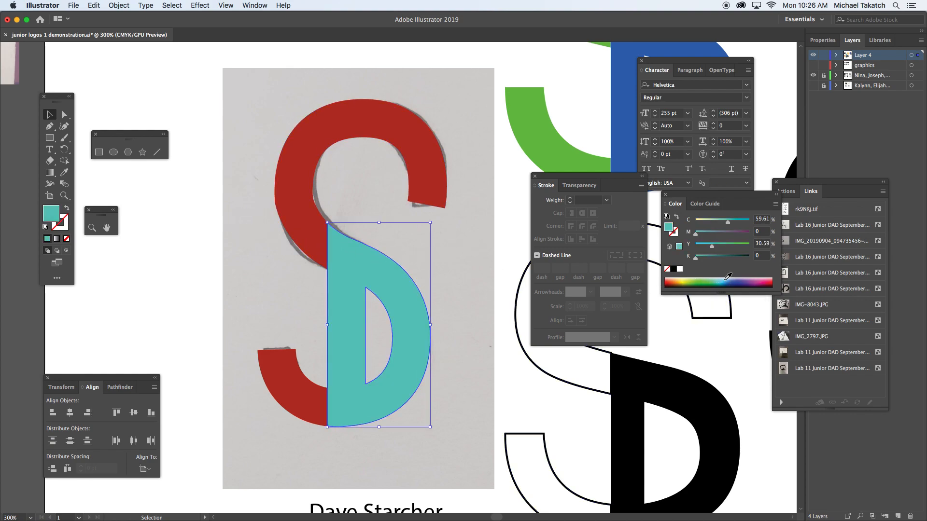
{"action": "left_click", "coordinate": [744, 280]}
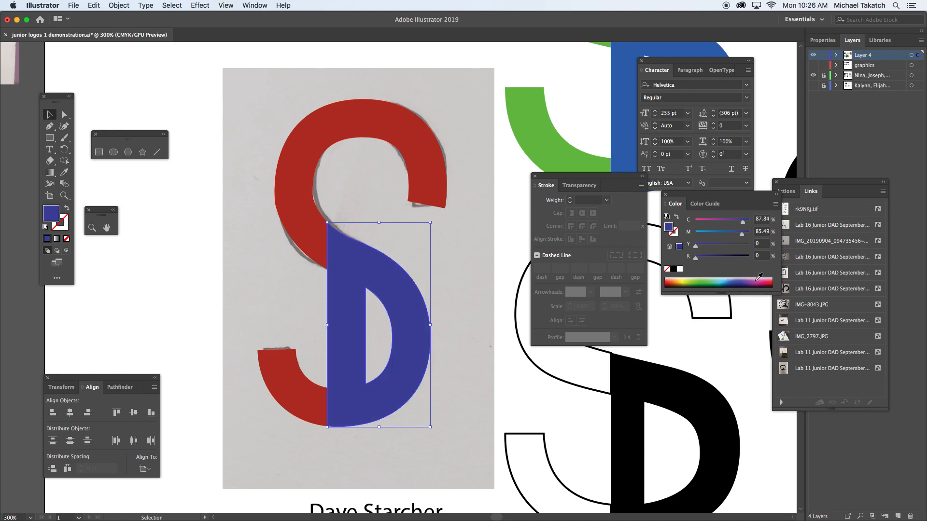
{"action": "left_click", "coordinate": [716, 281]}
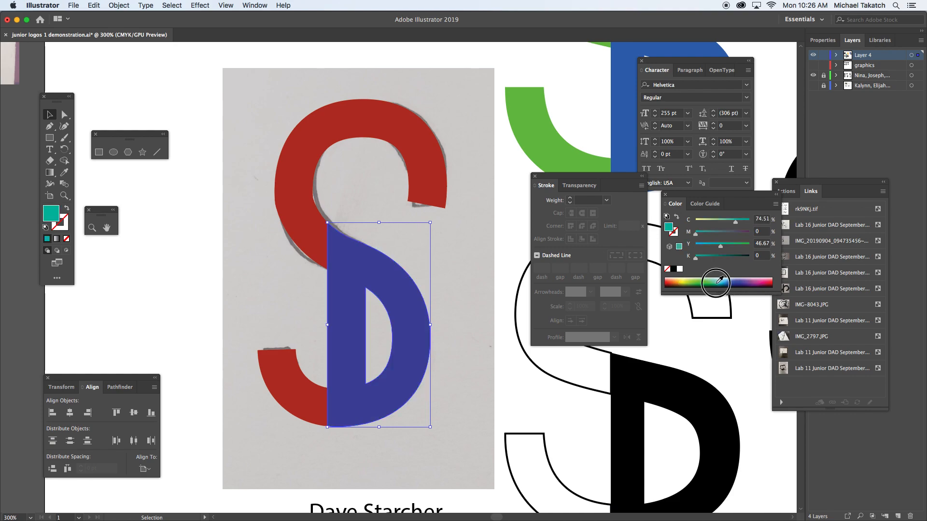
{"action": "left_click", "coordinate": [257, 132]}
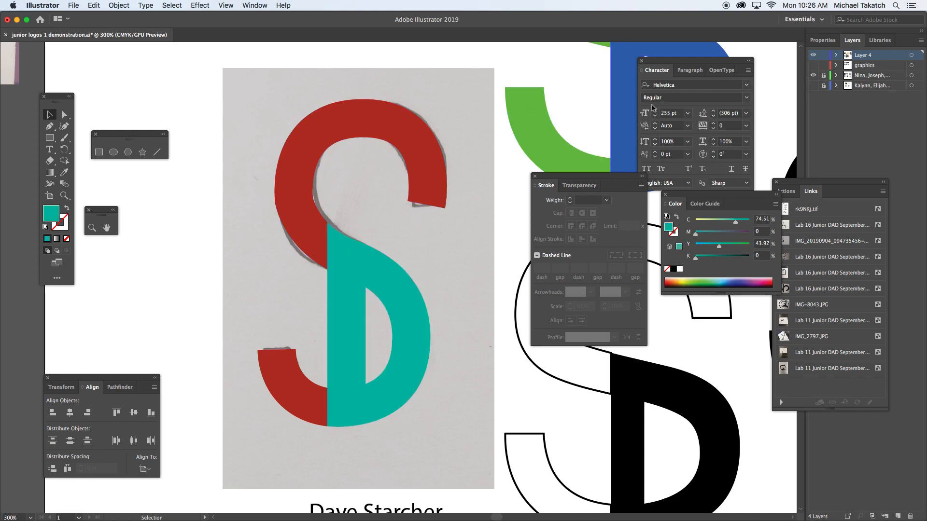
Hide the locked layer holding the scanned sketch, and hide all panels to show only the artwork.
{"action": "left_click", "coordinate": [813, 75]}
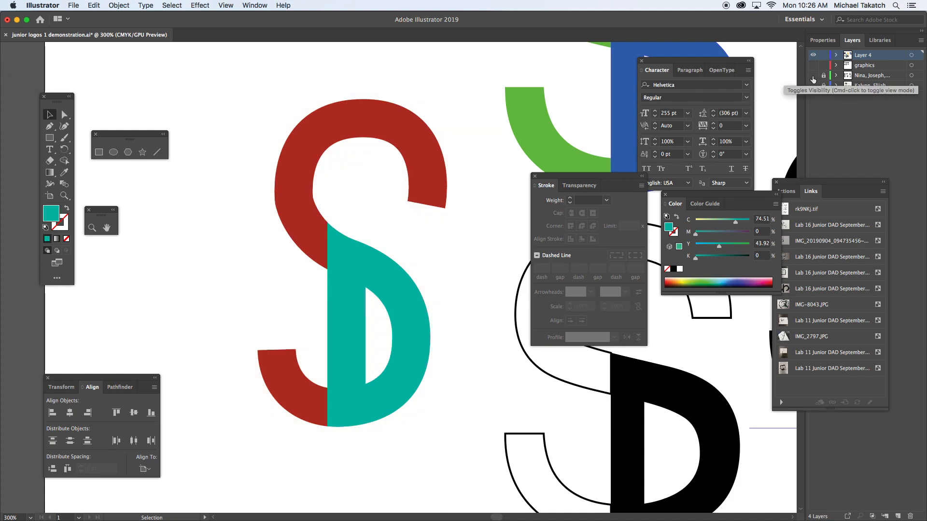
{"action": "key", "text": "Tab"}
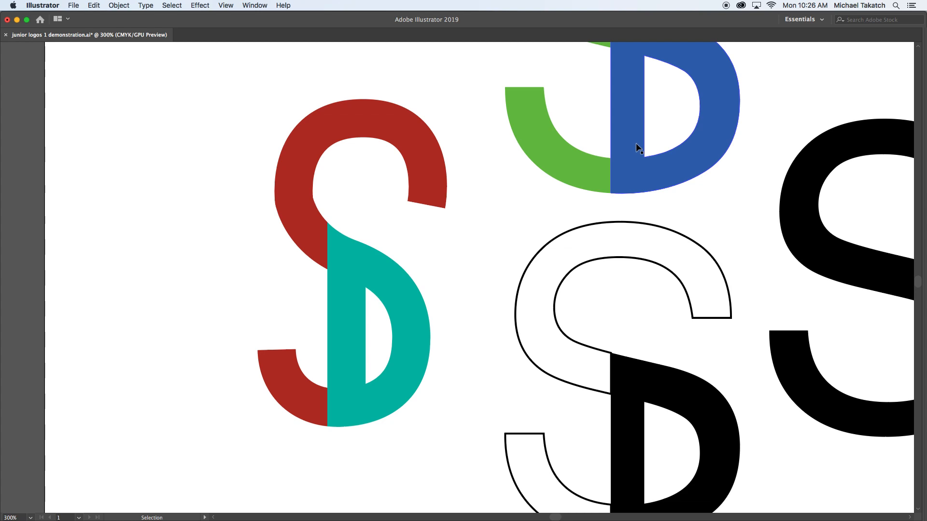
{"action": "left_click_drag", "start_coordinate": [484, 110], "coordinate": [542, 172]}
{"action": "left_click_drag", "start_coordinate": [441, 94], "coordinate": [267, 278]}
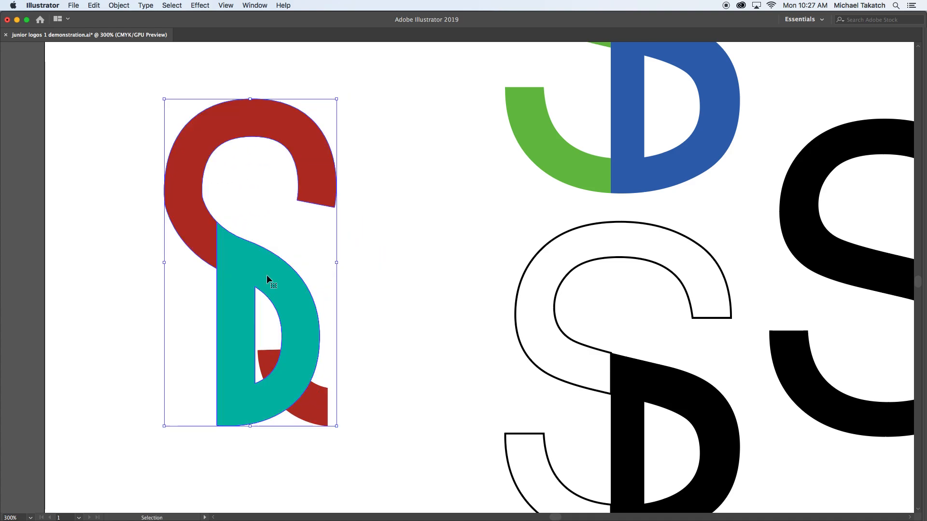
{"action": "key", "text": "cmd+z"}
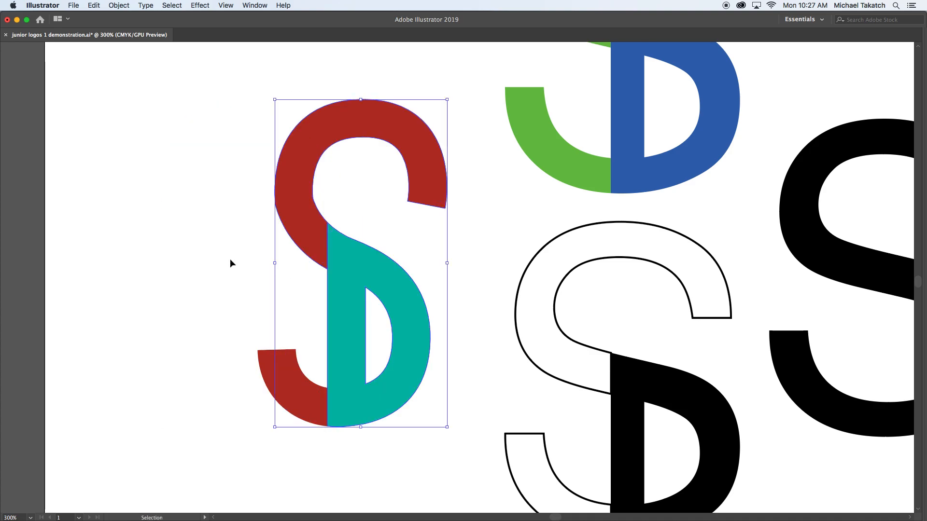
Move the complete red and teal logo left, away from the Helvetica versions, deselect it and switch to full-screen display.
{"action": "left_click_drag", "start_coordinate": [224, 240], "coordinate": [328, 341]}
{"action": "left_click_drag", "start_coordinate": [419, 356], "coordinate": [280, 353]}
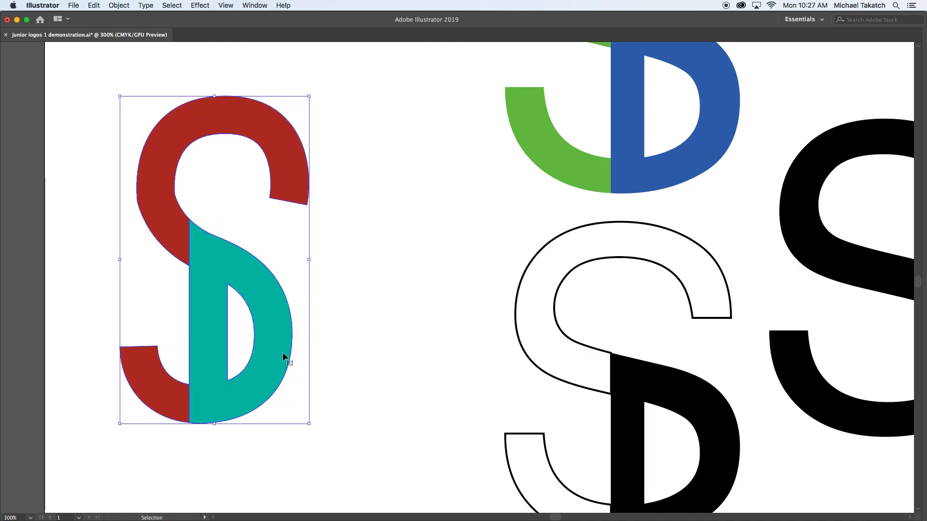
{"action": "key", "text": "space"}
{"action": "left_click_drag", "start_coordinate": [316, 314], "coordinate": [523, 318]}
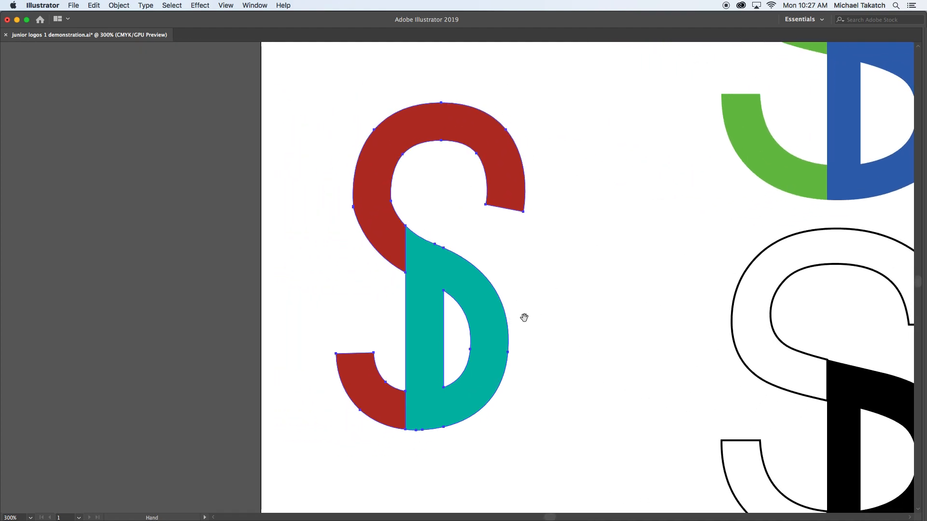
{"action": "left_click", "coordinate": [298, 248]}
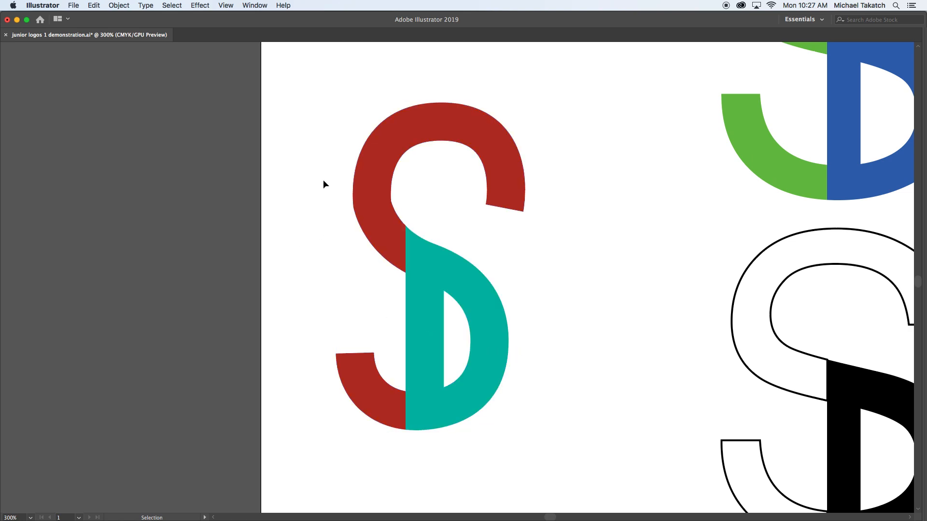
{"action": "key", "text": "f"}
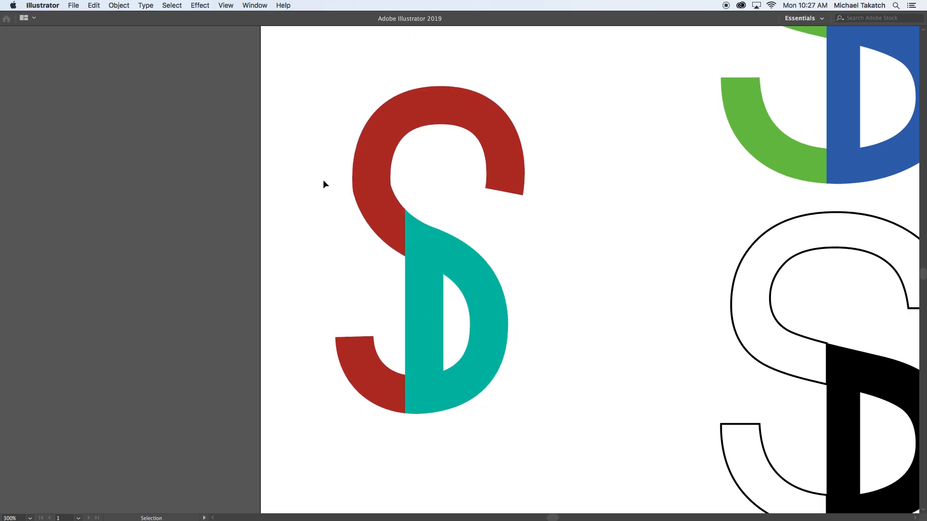
Return to the normal screen mode and capture a screenshot of the area around the red and teal logo.
{"action": "key", "text": "f"}
{"action": "key", "text": "f"}
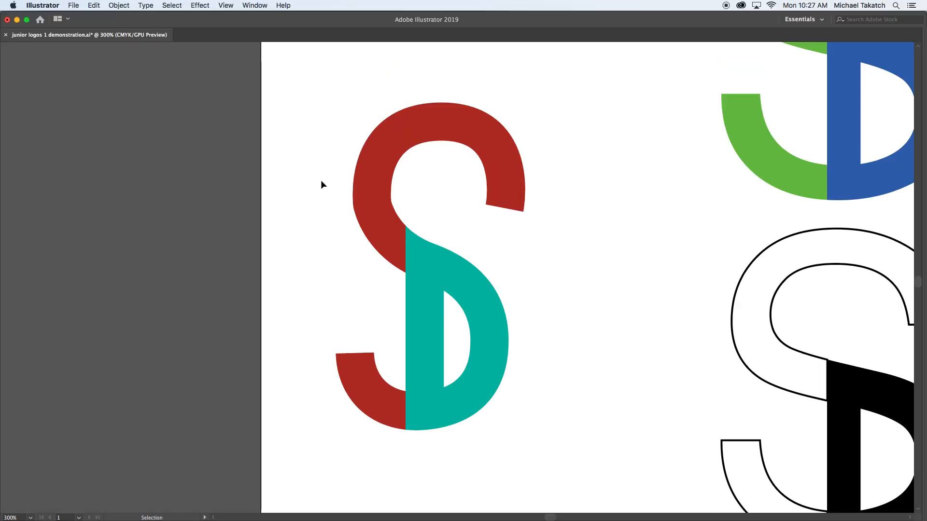
{"action": "key", "text": "super"}
{"action": "left_click_drag", "start_coordinate": [282, 80], "coordinate": [609, 480]}
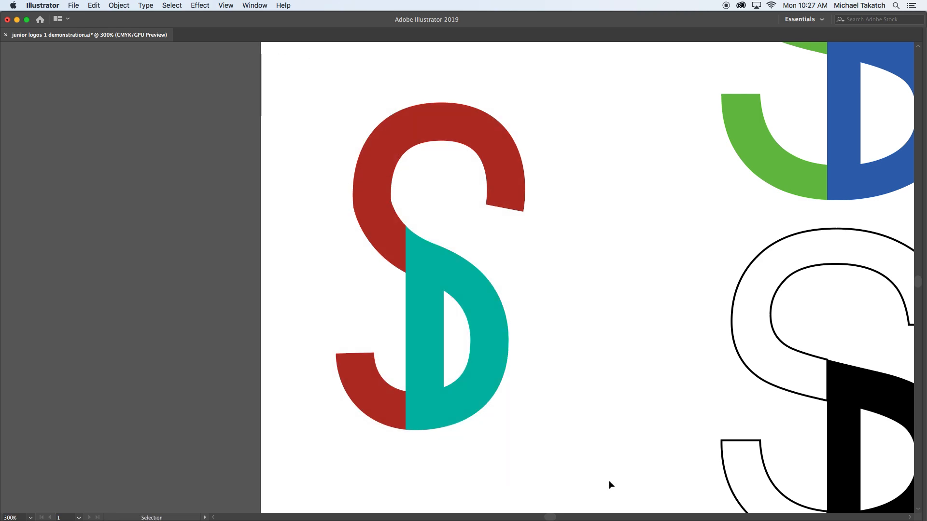
Switch to Finder and select today's new screenshot of the red and teal logo in the Desktop folder.
{"action": "key", "text": "super+Tab"}
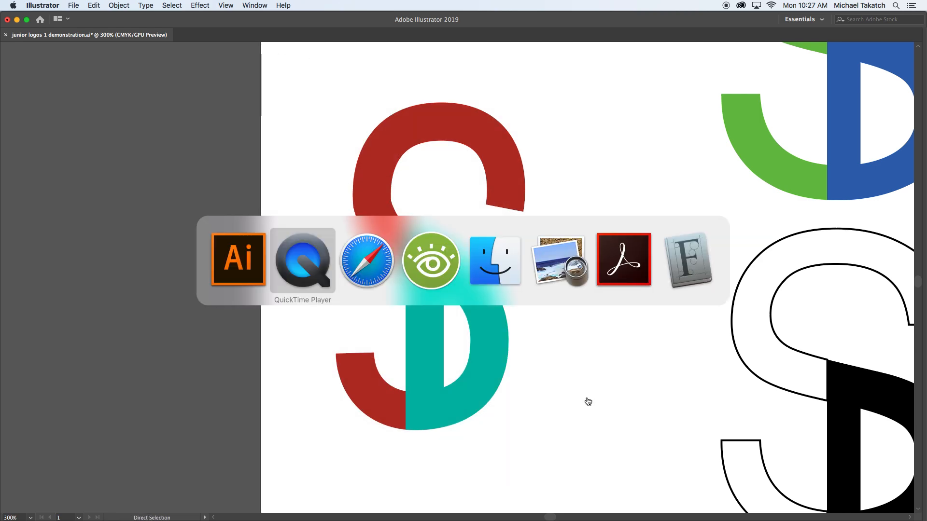
{"action": "left_click", "coordinate": [504, 268]}
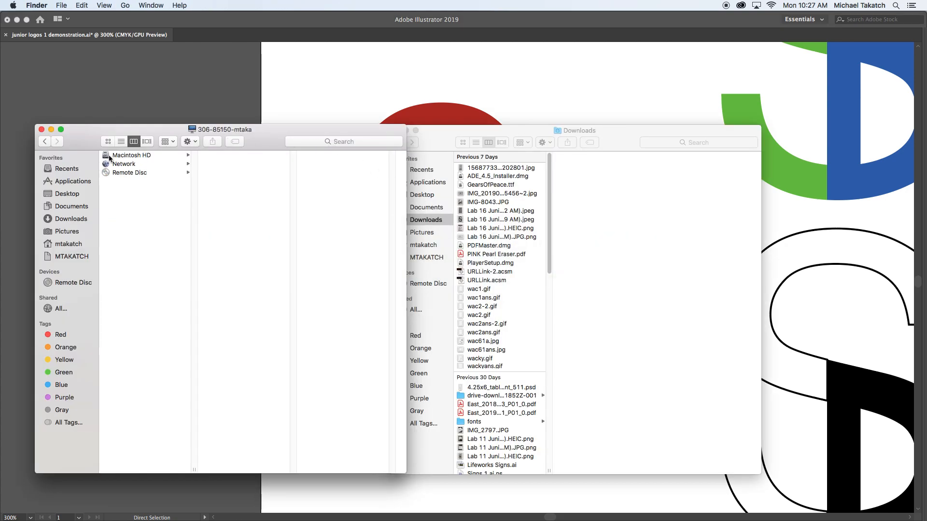
{"action": "left_click", "coordinate": [68, 194]}
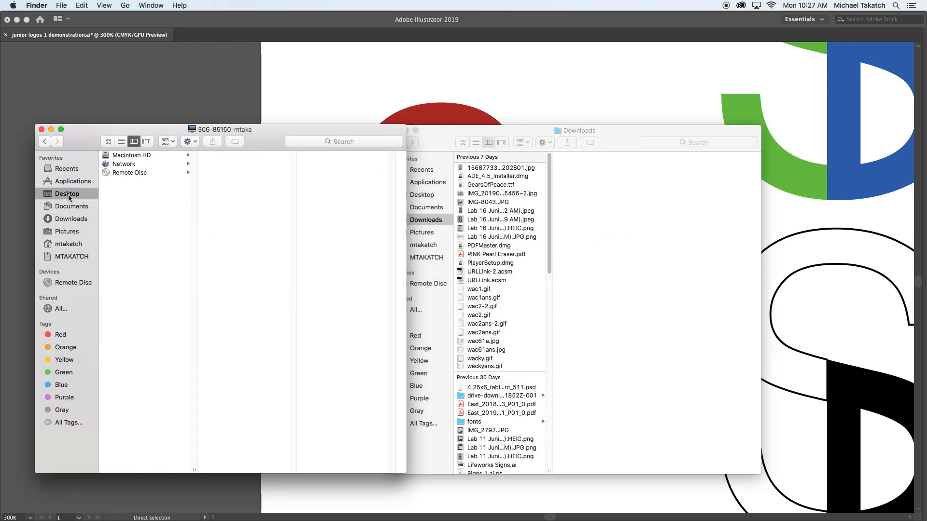
{"action": "left_click", "coordinate": [132, 167]}
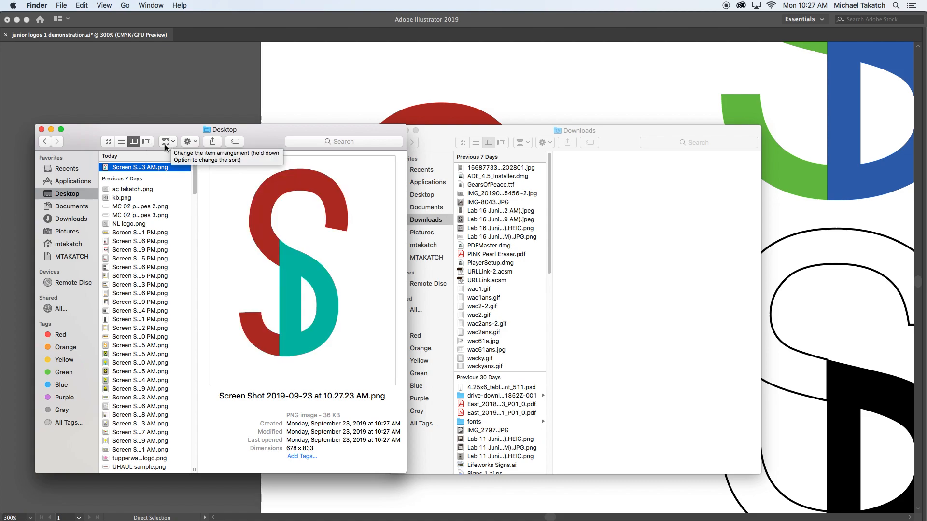
Rename the new logo screenshot with the designer's surname followed by the logo owner's first name, keeping the .png extension.
{"action": "left_click", "coordinate": [136, 169]}
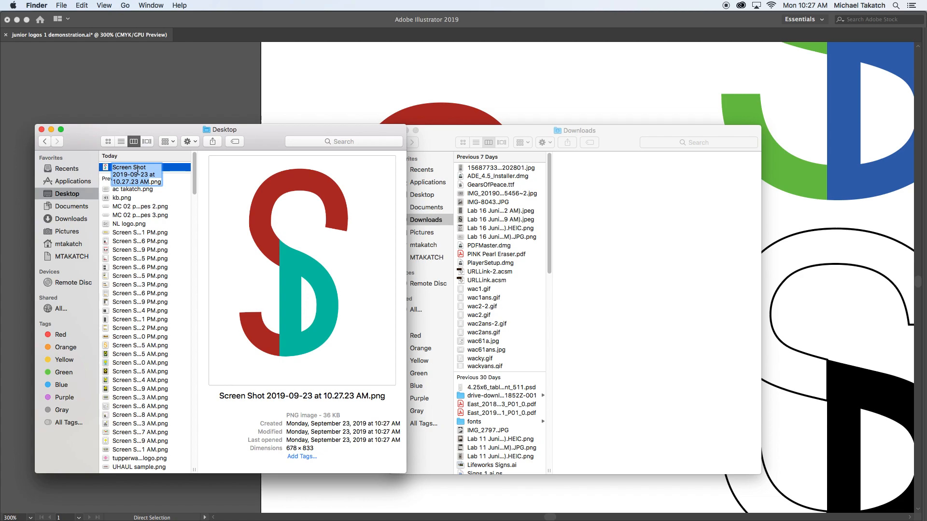
{"action": "type", "text": "takatch"}
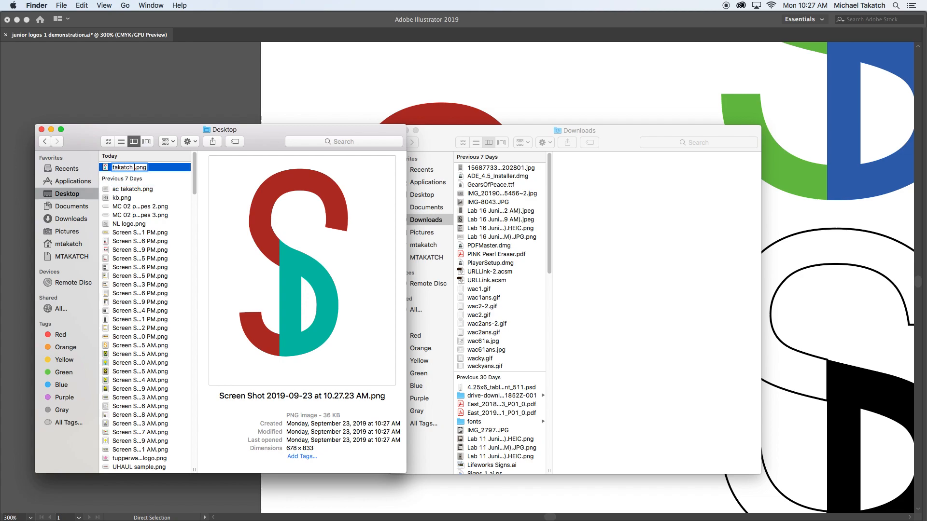
{"action": "type", "text": " daves lo"}
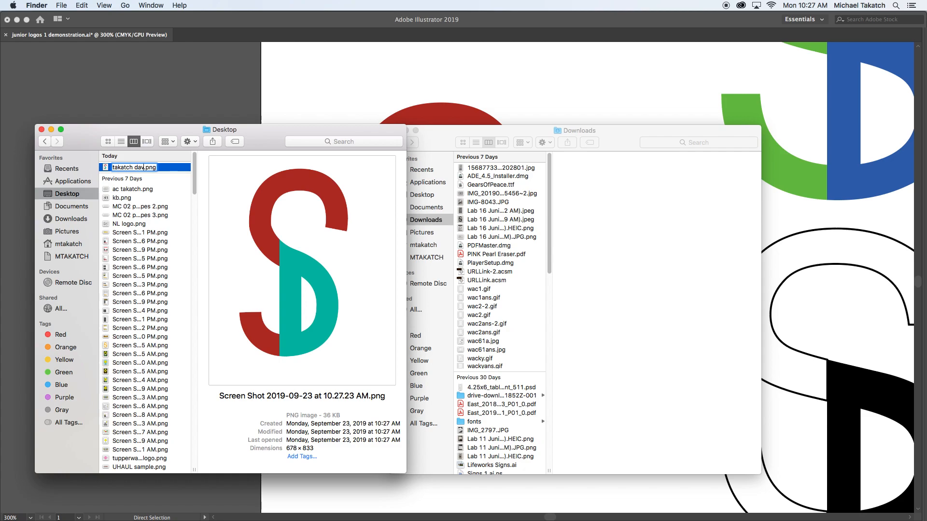